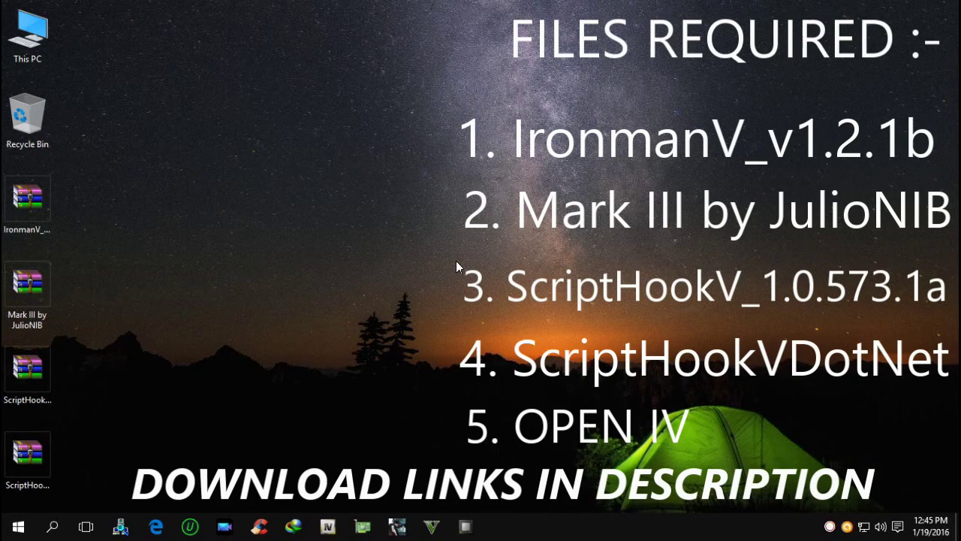
drag(69, 182, 14, 477)
click(37, 197)
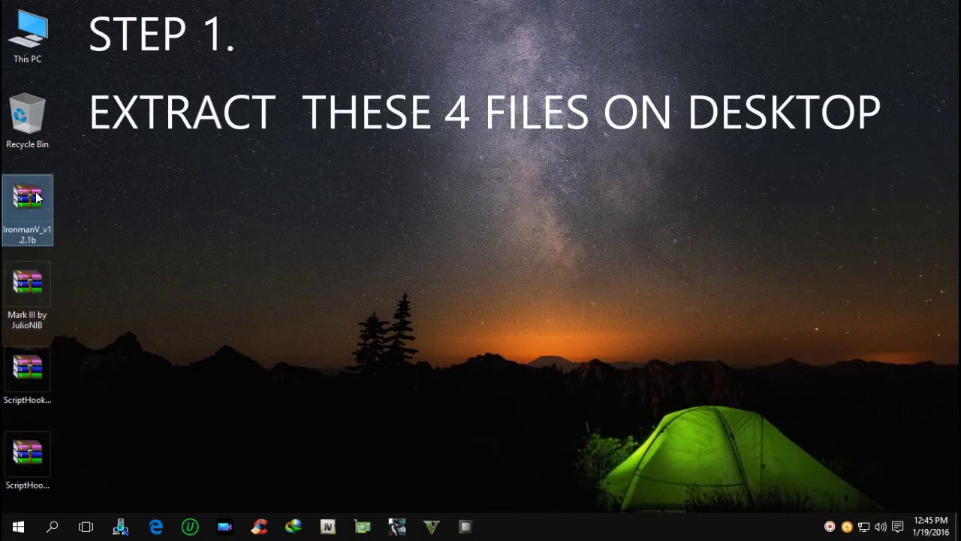
click(19, 298)
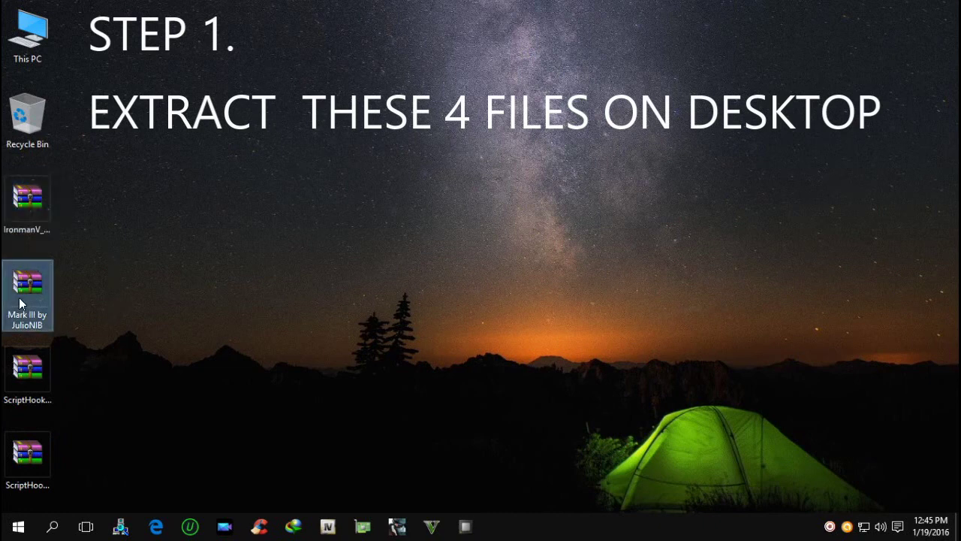
click(39, 377)
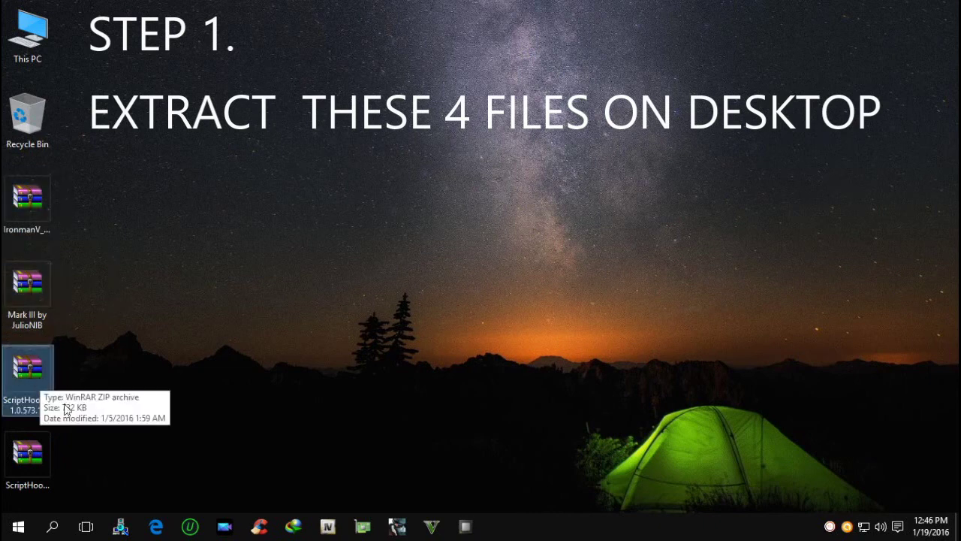
click(50, 446)
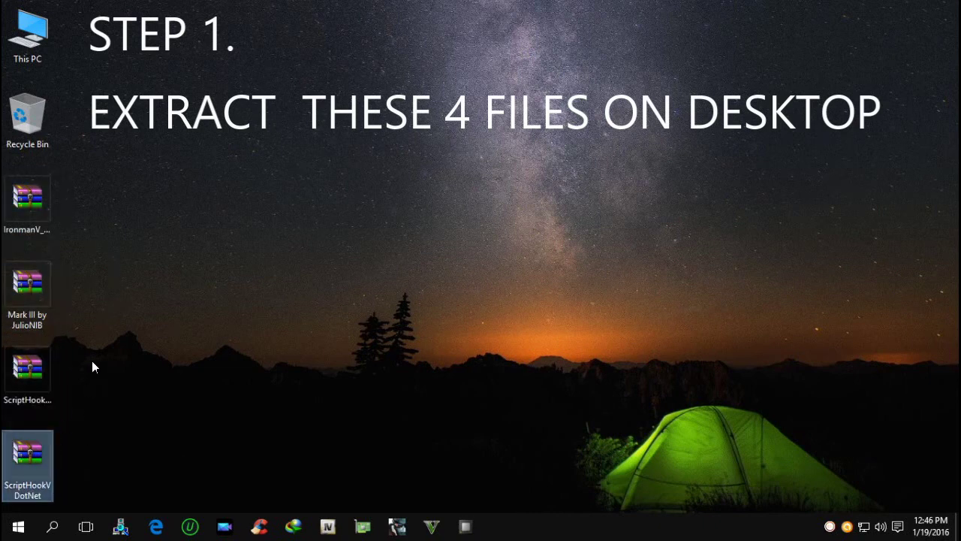
- Open the IronmanV_v1.2.1b archive and create a desktop folder named "ironmanV files"
double_click(26, 183)
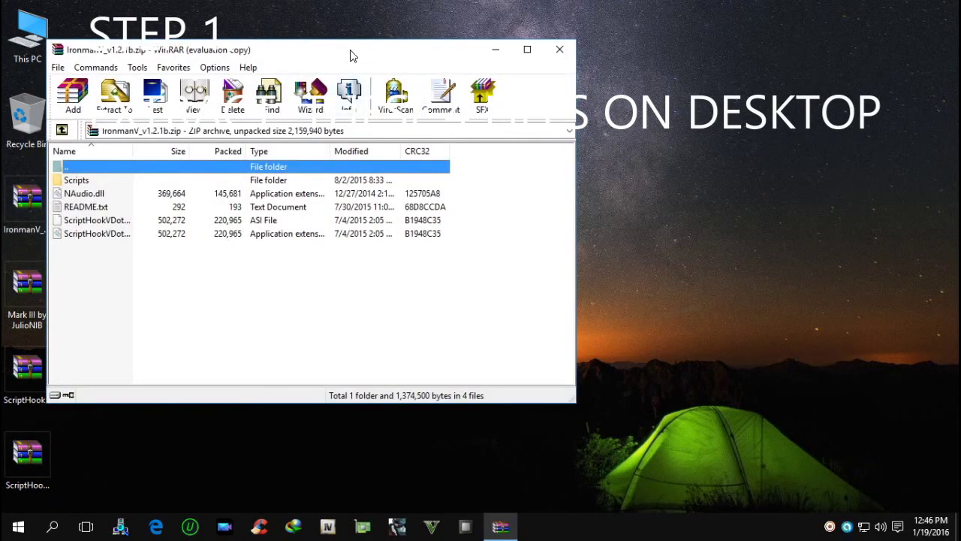
drag(353, 51, 719, 60)
right_click(125, 196)
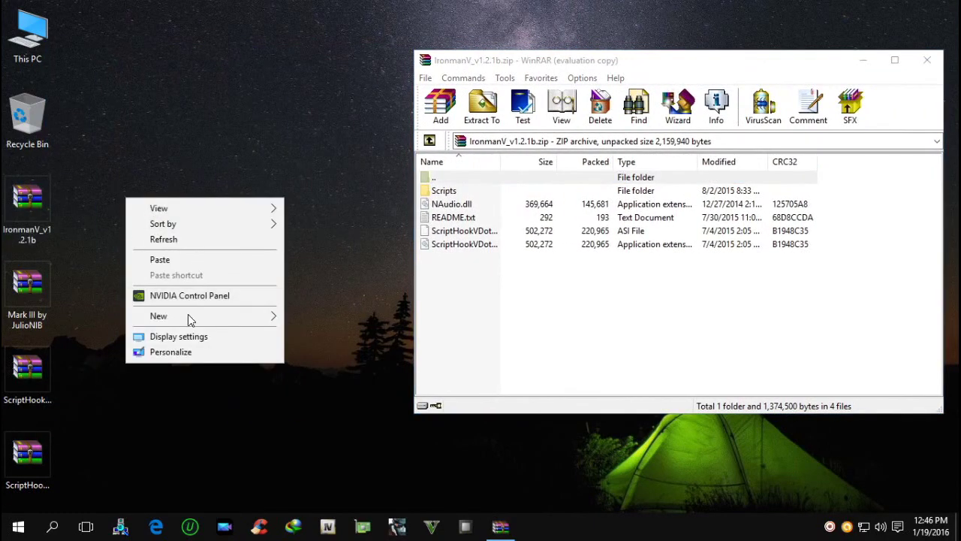
mouse_move(192, 315)
click(319, 320)
key(Return)
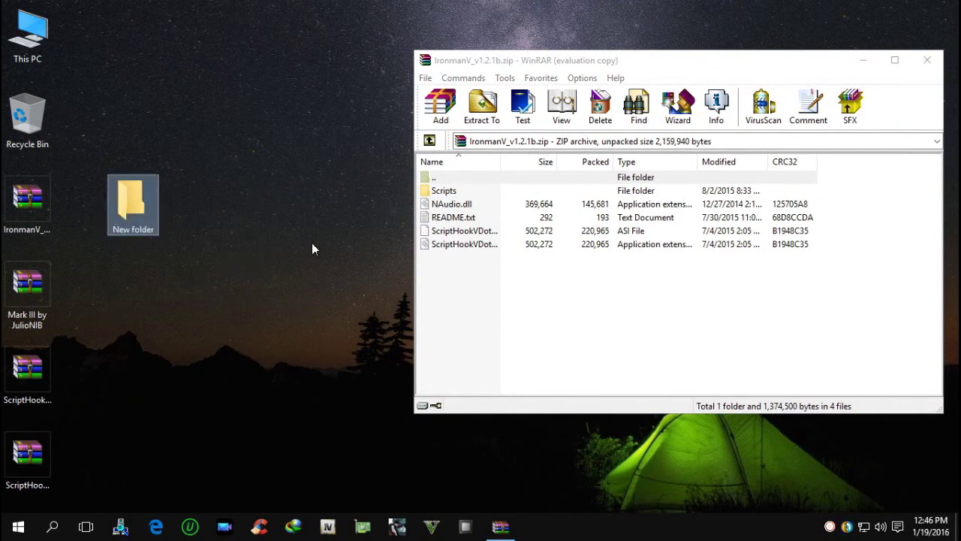
right_click(131, 195)
click(170, 441)
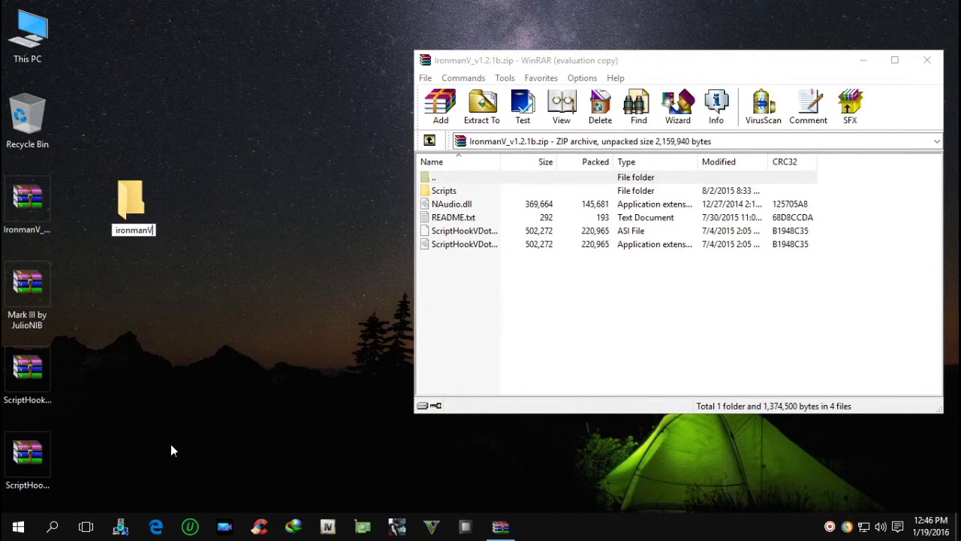
text(ironmanV files)
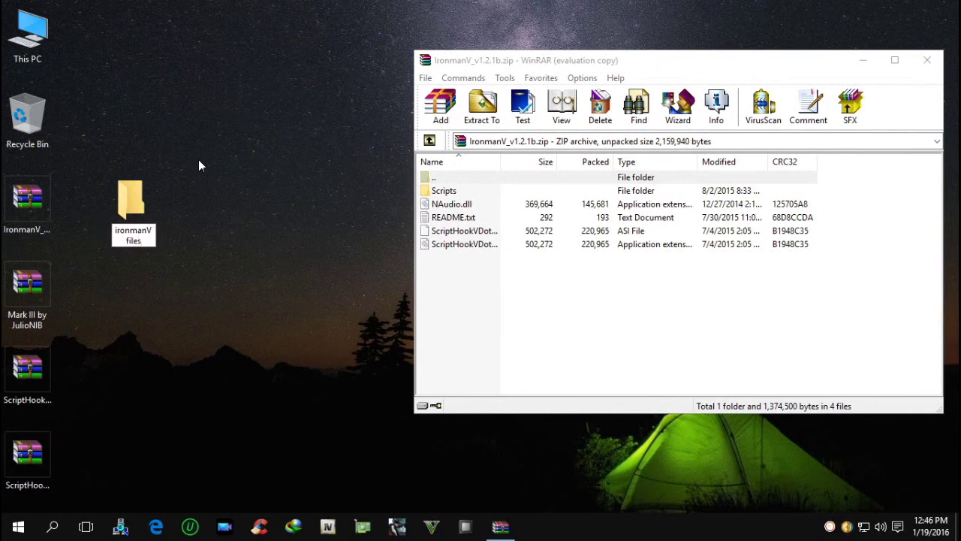
key(Return)
- Extract the whole contents of the IronmanV_v1.2.1b archive into the "ironmanV files" folder and close the archive
drag(532, 273, 391, 271)
drag(156, 207, 134, 205)
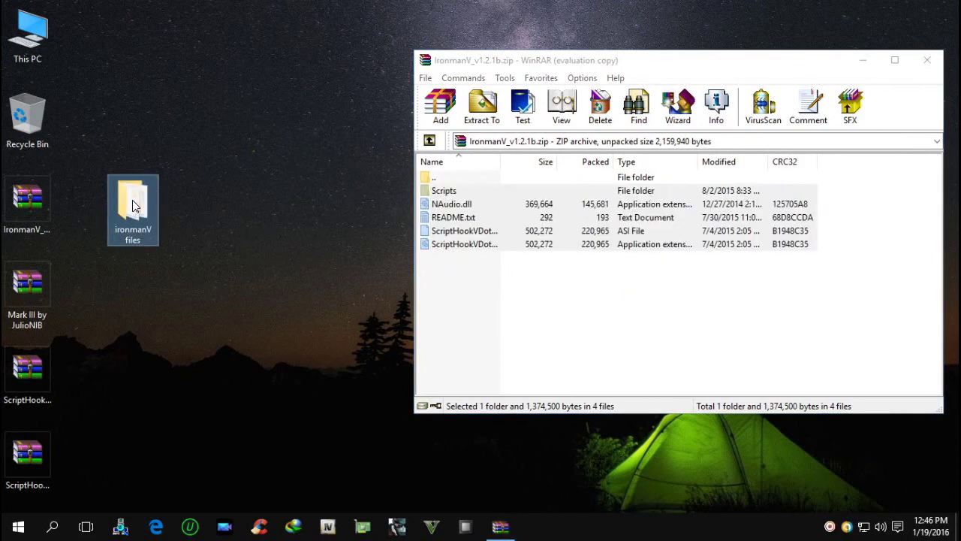
click(926, 60)
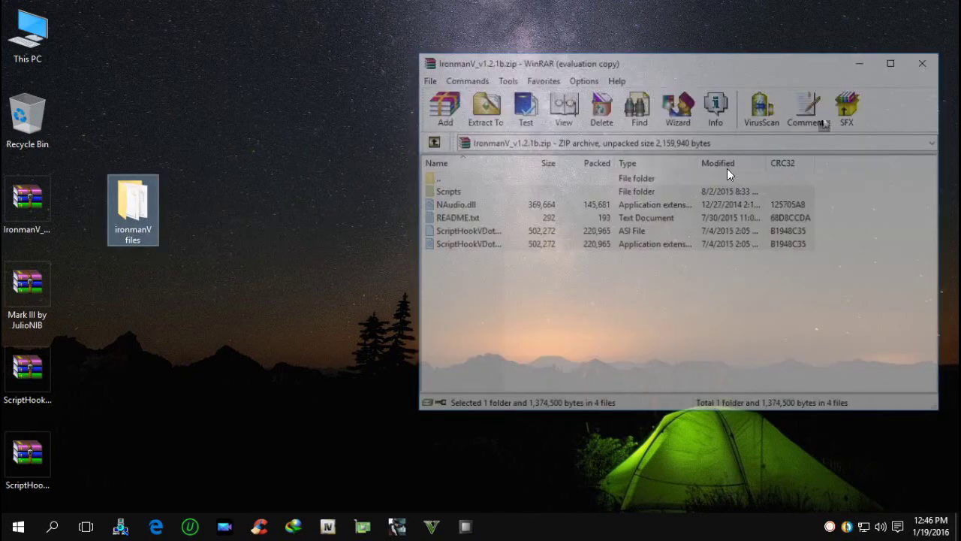
- Extract the Mark III by JulioNIB folder from its archive to the desktop and close the archive
double_click(24, 276)
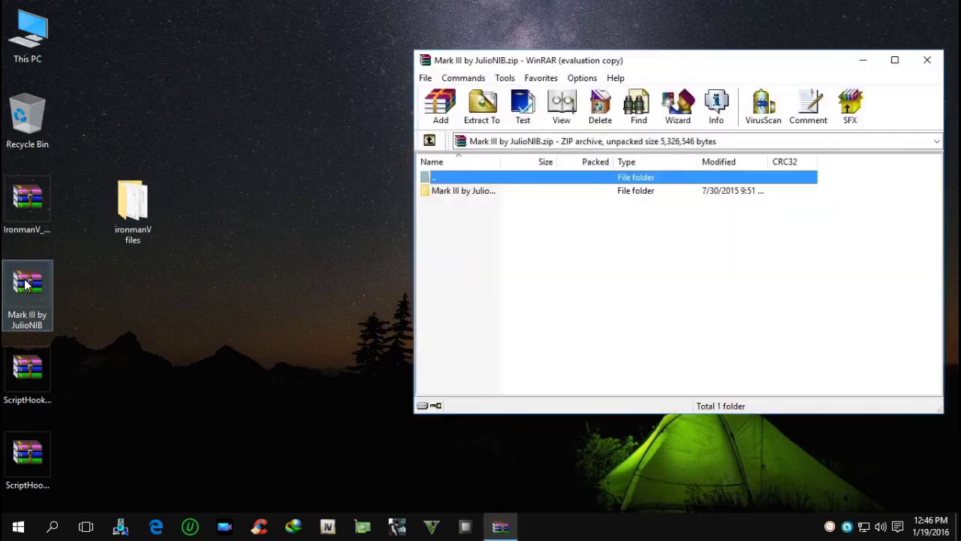
drag(468, 190, 247, 275)
drag(125, 275, 125, 275)
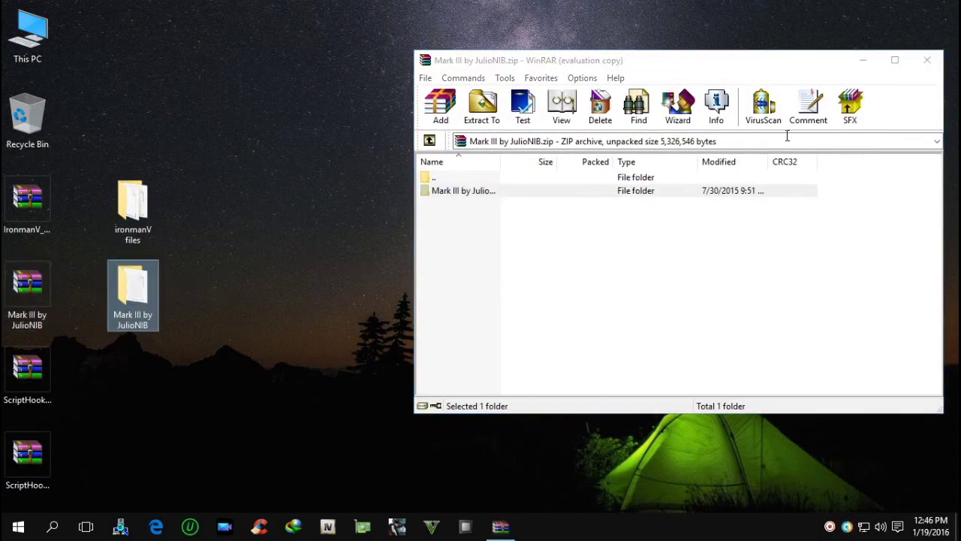
click(925, 66)
- Extract the bin folder from the ScriptHookV_1.0.573.1a archive to the desktop and close the archive
double_click(21, 375)
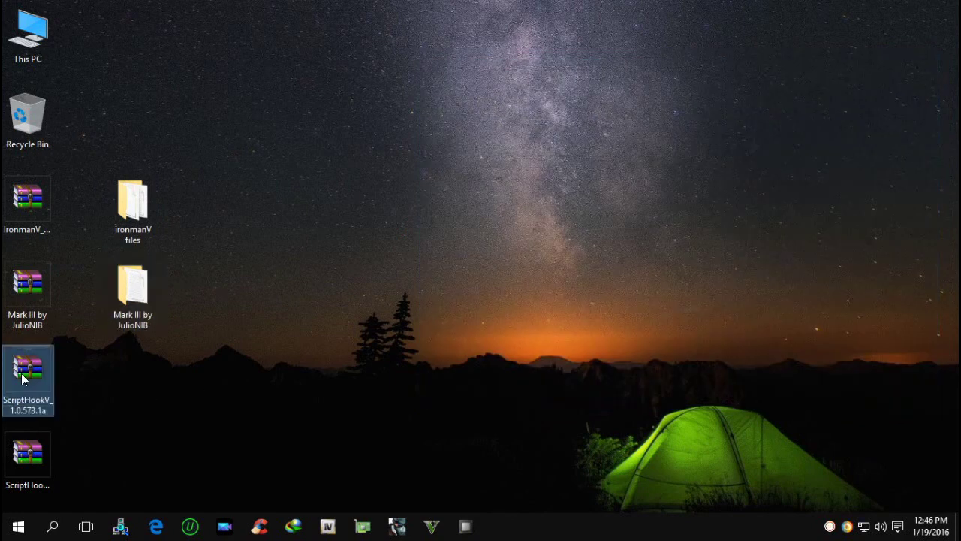
double_click(443, 192)
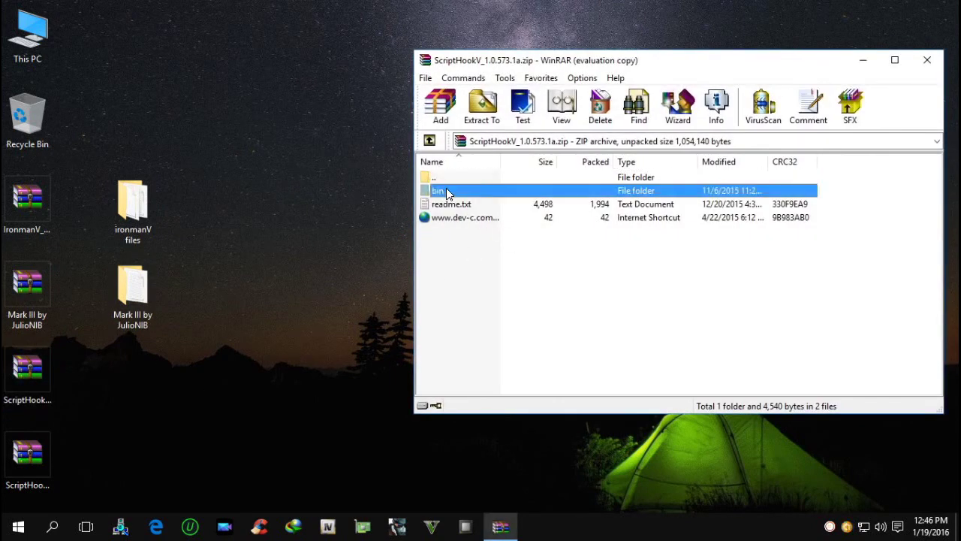
click(433, 142)
drag(140, 352, 124, 366)
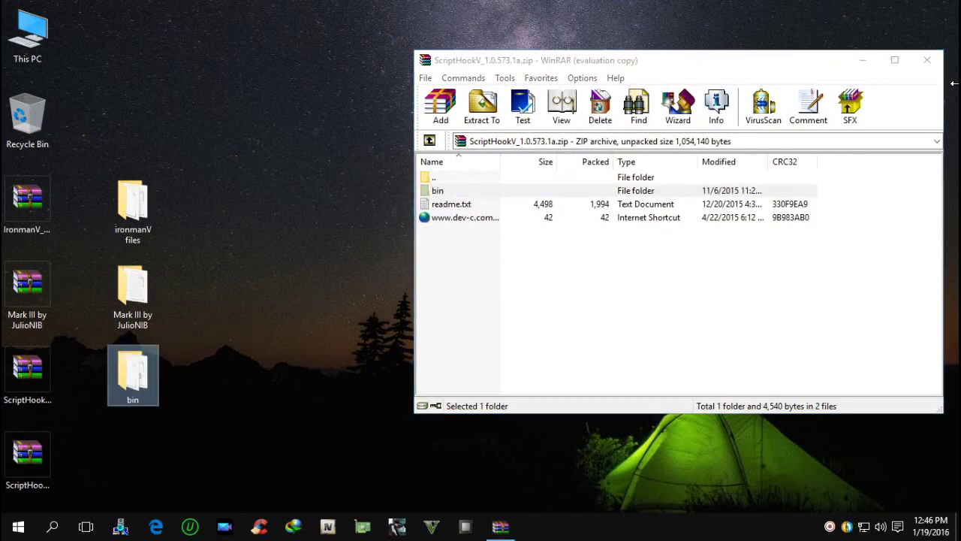
click(928, 66)
- Open the ScriptHookVDotNet archive and create a desktop folder named Vdotnet
double_click(9, 459)
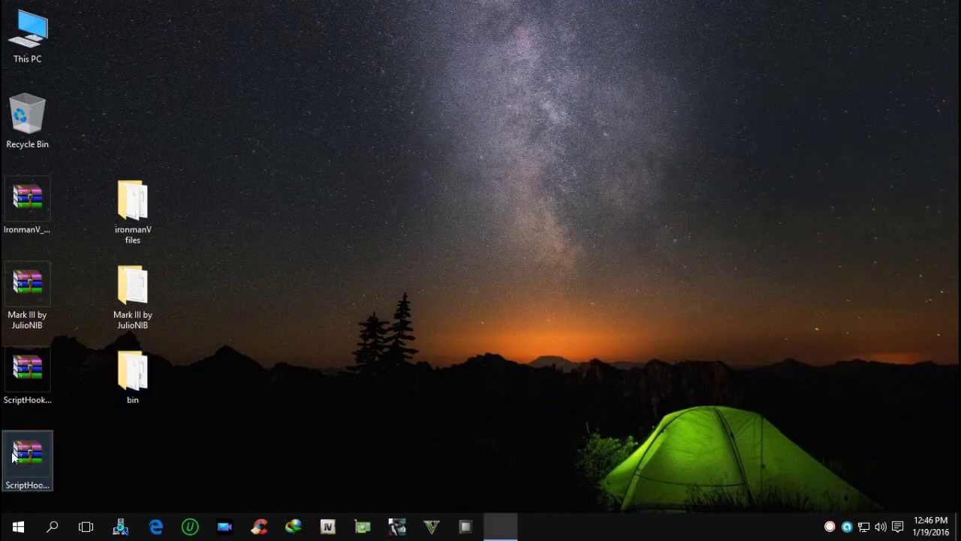
right_click(126, 441)
mouse_move(194, 398)
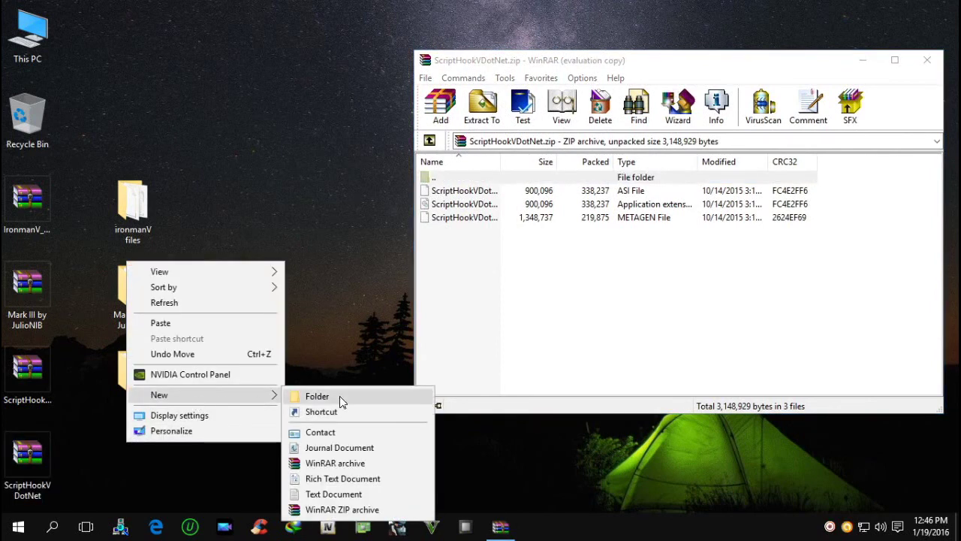
click(340, 397)
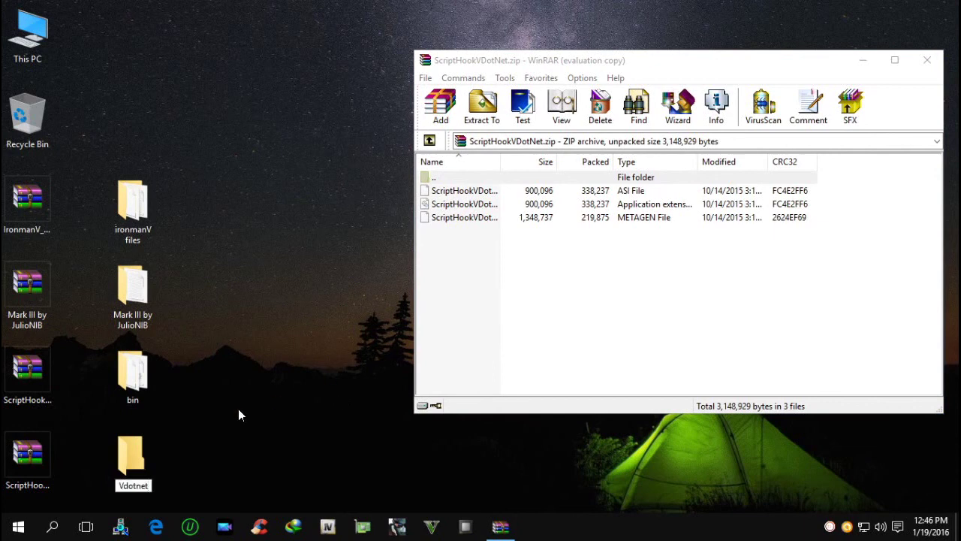
key(Return)
- Extract all files of the ScriptHookVDotNet archive into the Vdotnet folder and close the archive
click(15, 479)
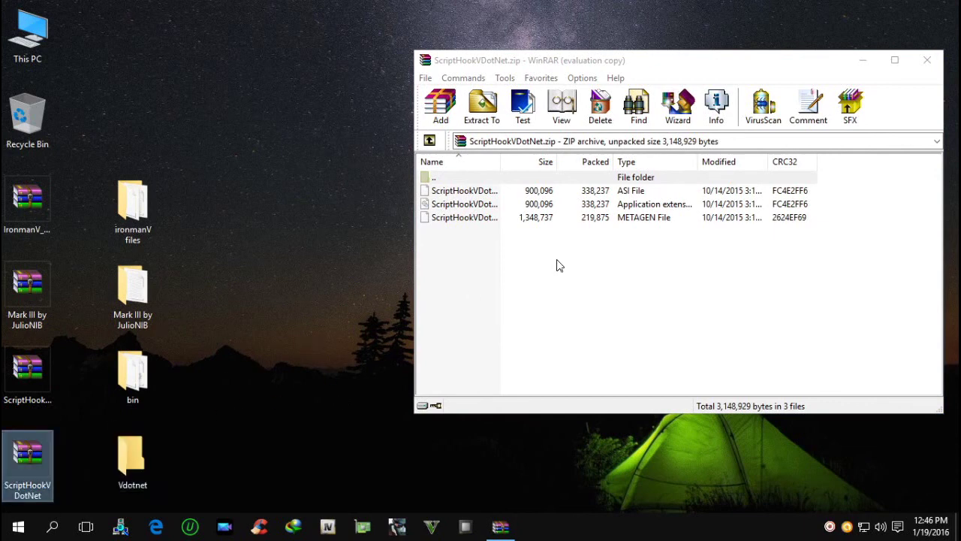
click(540, 283)
drag(505, 263, 211, 410)
drag(117, 465, 123, 455)
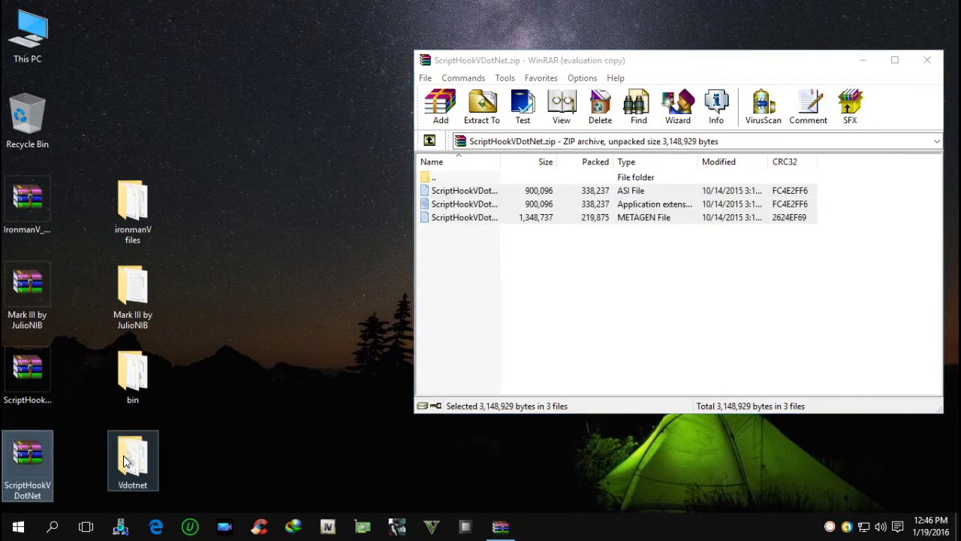
click(929, 60)
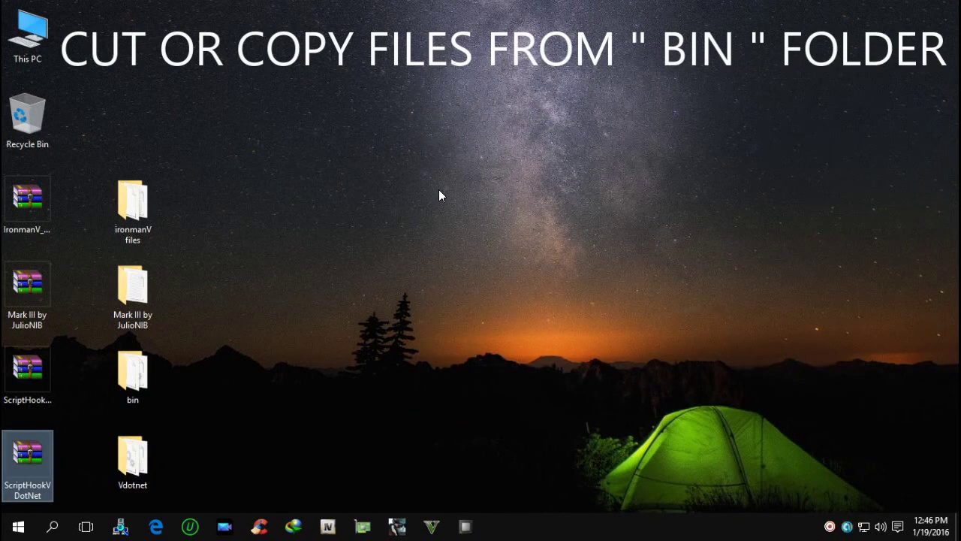
- Cut dinput8.dll, NativeTrainer.asi and ScriptHookV.dll from the desktop bin folder and close that folder
click(208, 354)
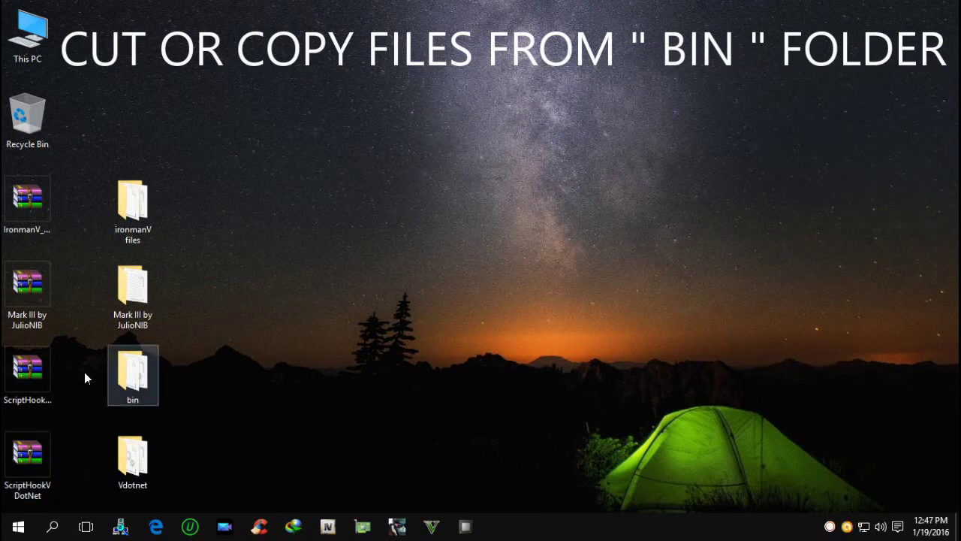
double_click(132, 369)
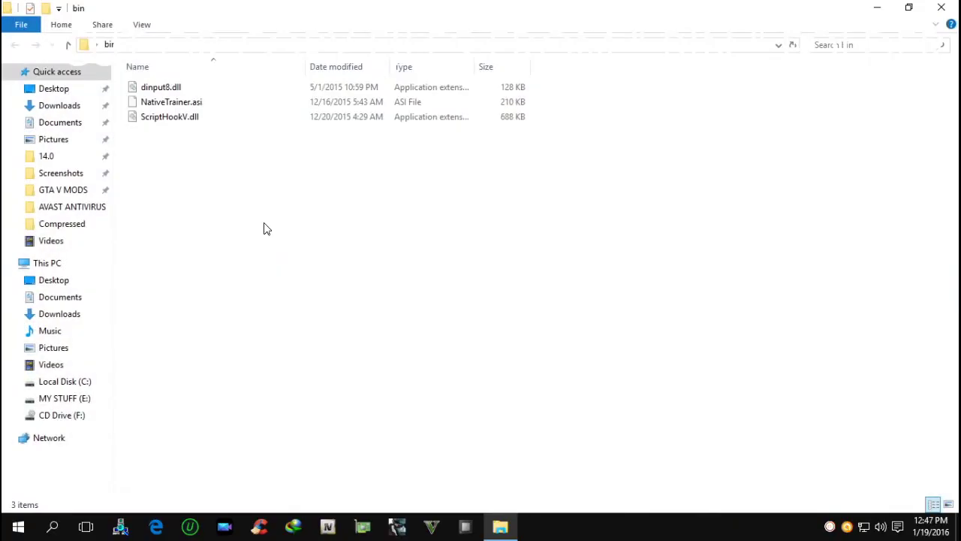
drag(252, 143, 171, 92)
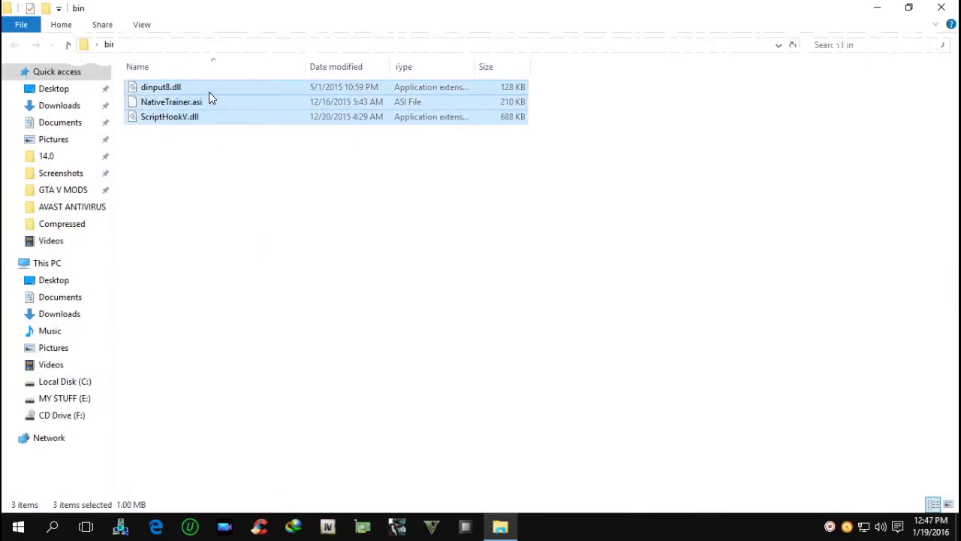
right_click(208, 93)
click(265, 175)
click(941, 10)
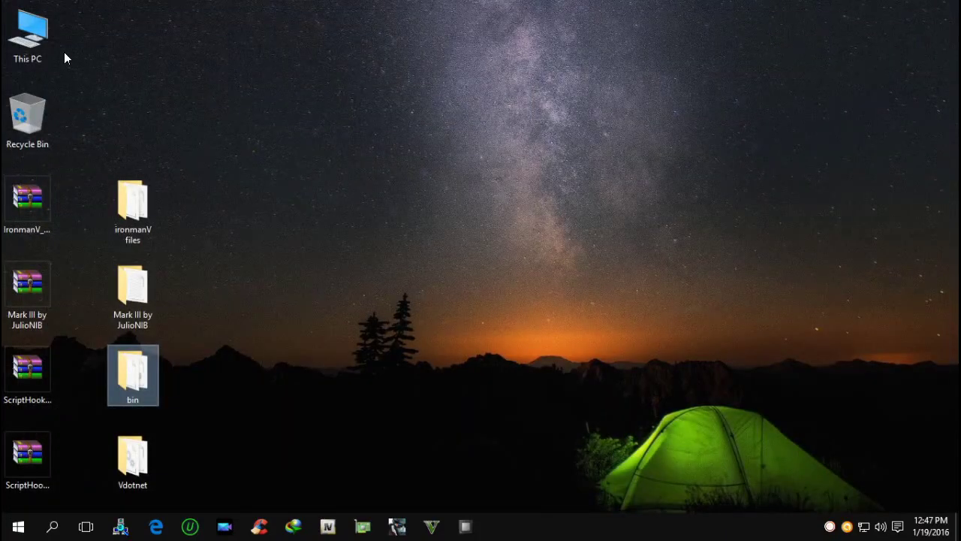
- Open the game's install folder, C:\Program Files (x86)\R.G. Mechanics\Grand Theft Auto V
double_click(29, 34)
double_click(332, 290)
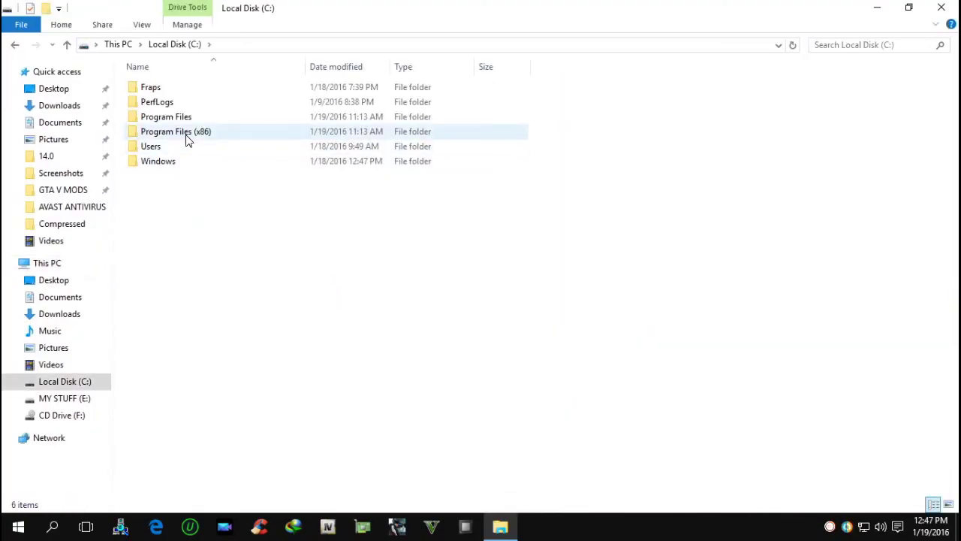
double_click(187, 132)
double_click(186, 308)
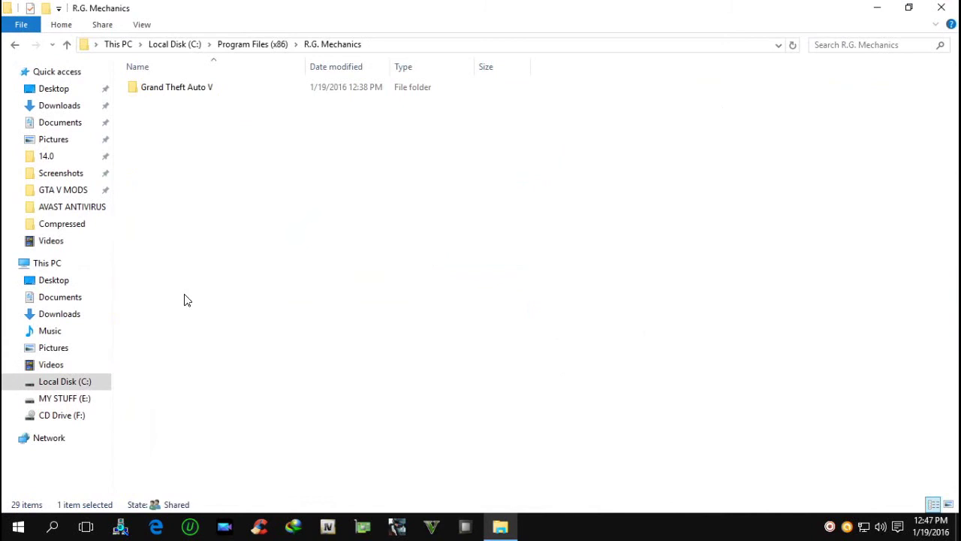
double_click(195, 90)
- Paste the cut files into the Grand Theft Auto V folder, granting administrator permission, and close the window
right_click(639, 235)
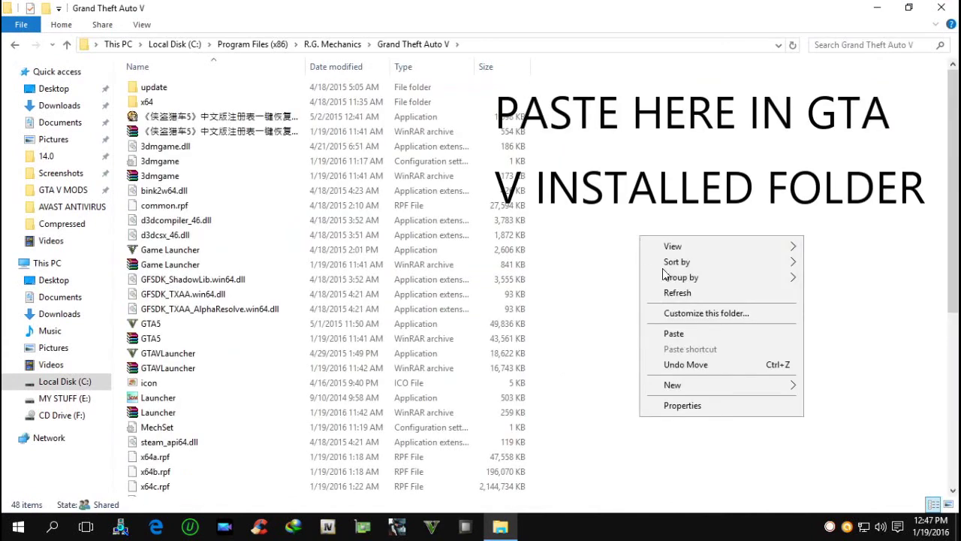
click(690, 334)
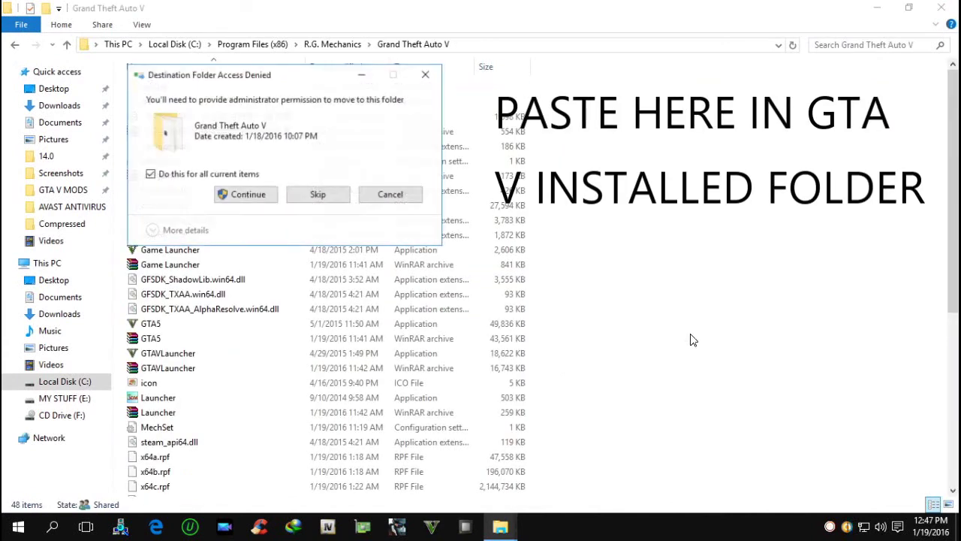
click(254, 192)
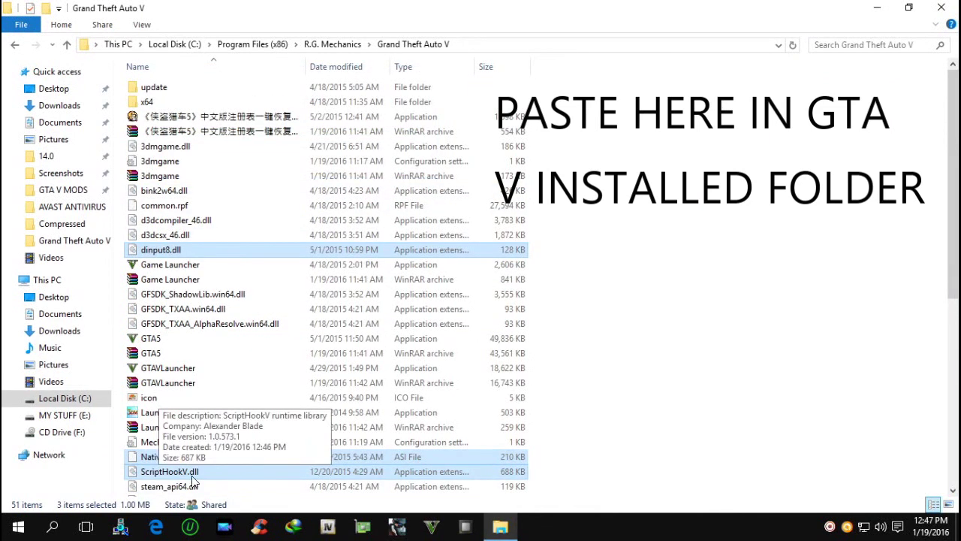
click(621, 335)
click(948, 6)
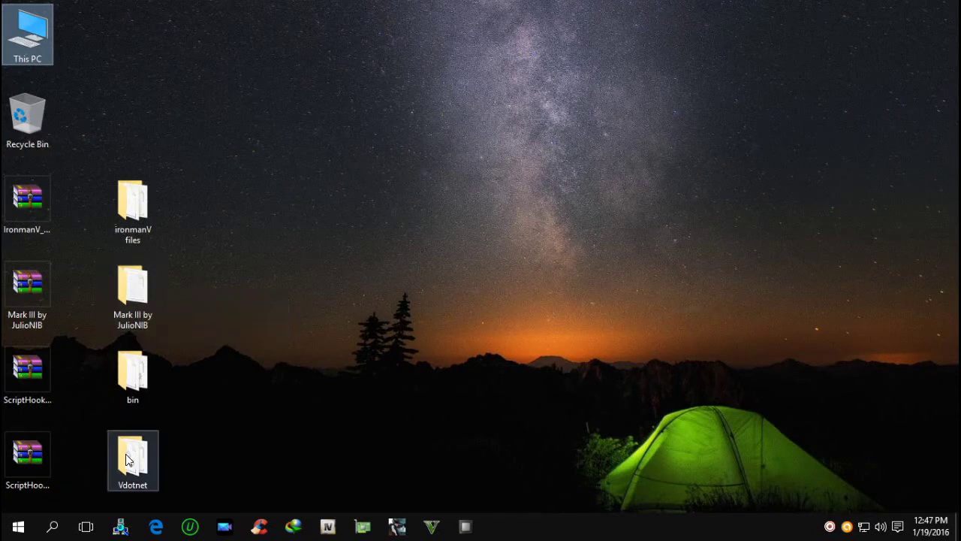
- Cut ScriptHookVDotNet.asi, ScriptHookVDotNet.dll and ScriptHookVDotNet.dll.metagen from the desktop Vdotnet folder
double_click(126, 448)
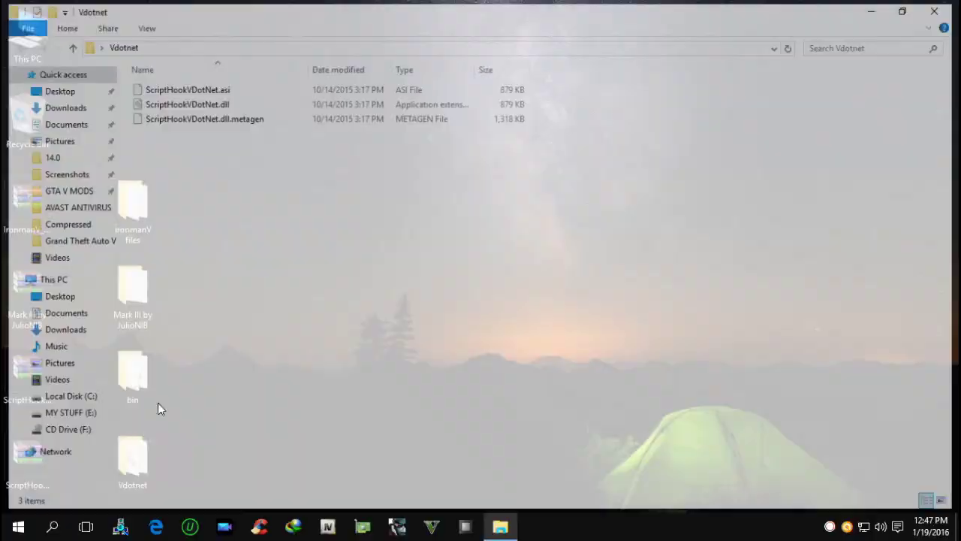
drag(229, 132, 198, 100)
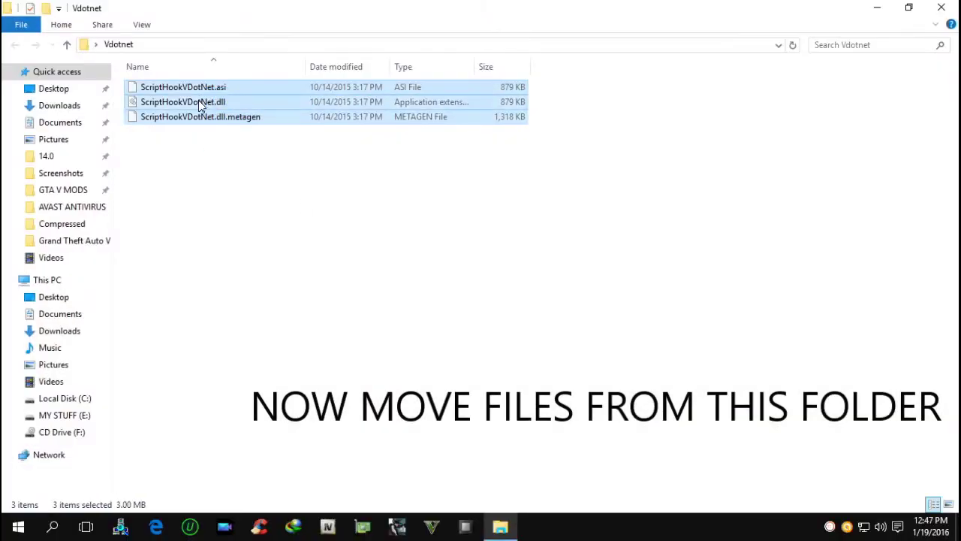
right_click(198, 99)
click(240, 187)
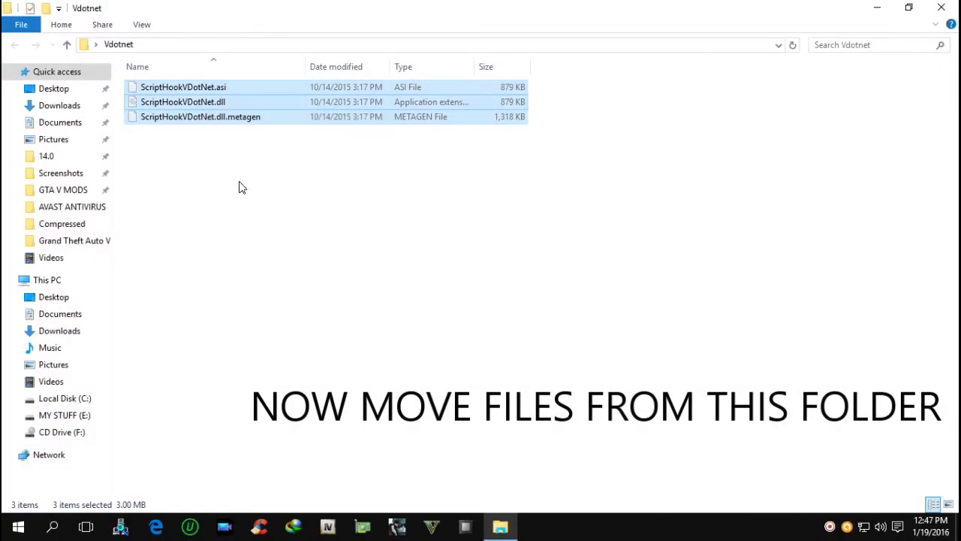
- Close the Vdotnet folder and open the game's install folder, C:\Program Files (x86)\R.G. Mechanics\Grand Theft Auto V
click(940, 9)
double_click(30, 26)
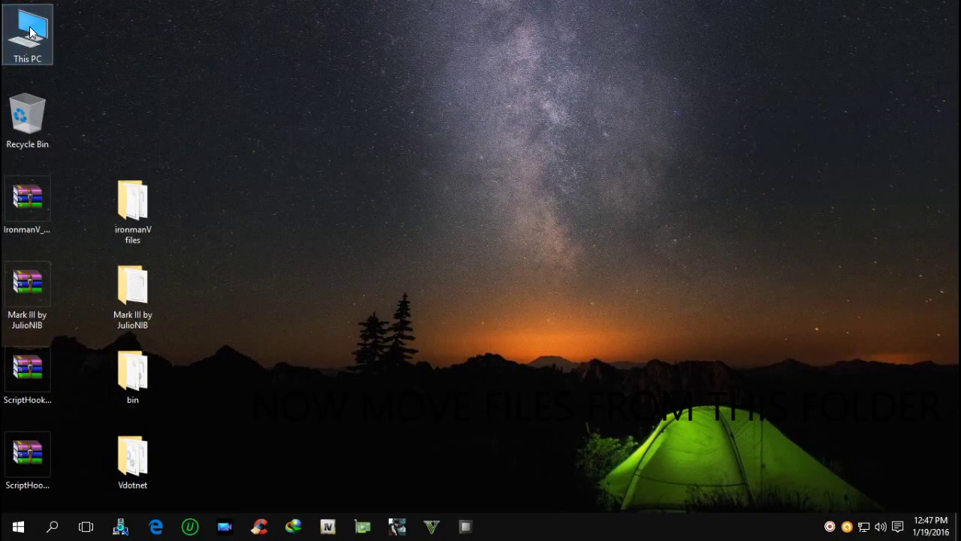
double_click(330, 300)
double_click(180, 123)
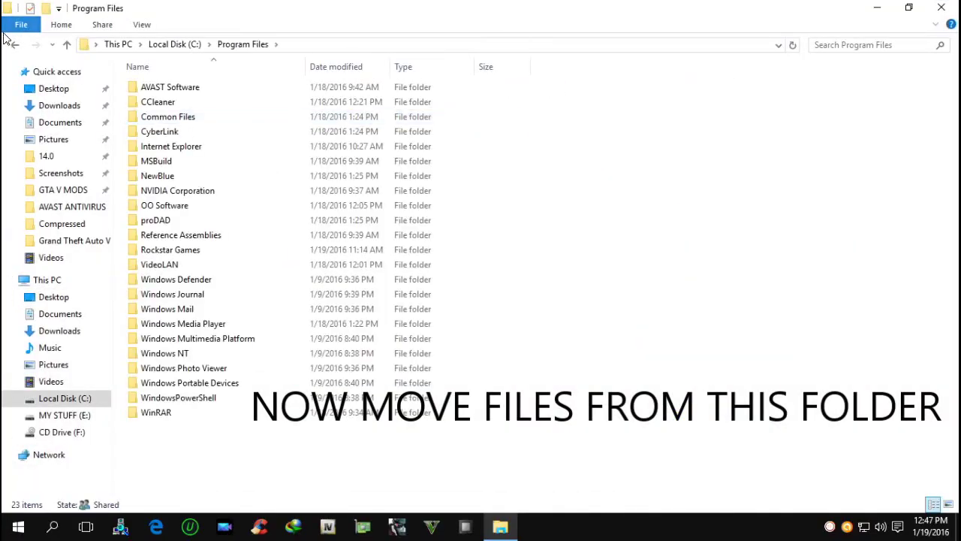
click(15, 45)
click(199, 135)
double_click(199, 135)
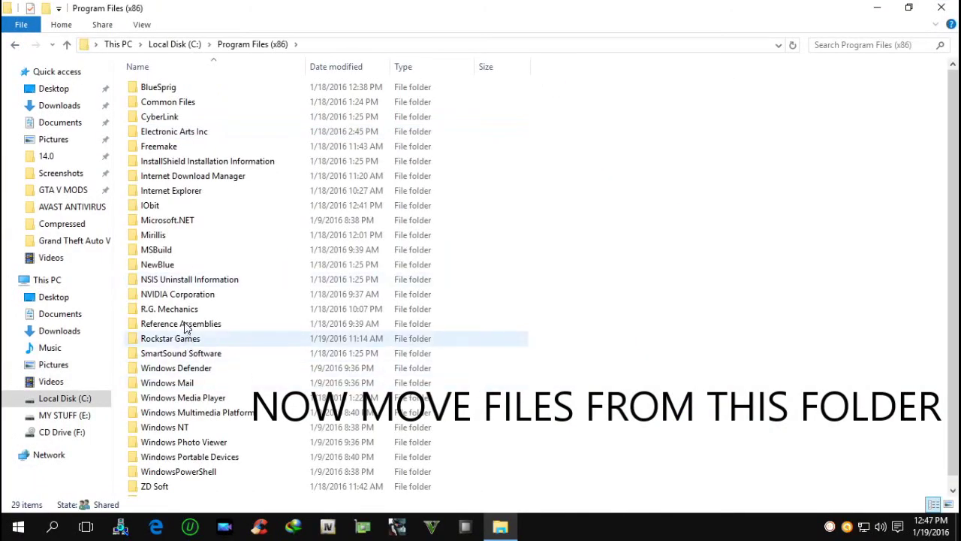
double_click(180, 374)
double_click(201, 94)
- Paste the cut ScriptHookVDotNet files into the Grand Theft Auto V folder, granting administrator permission, and close the window
right_click(606, 275)
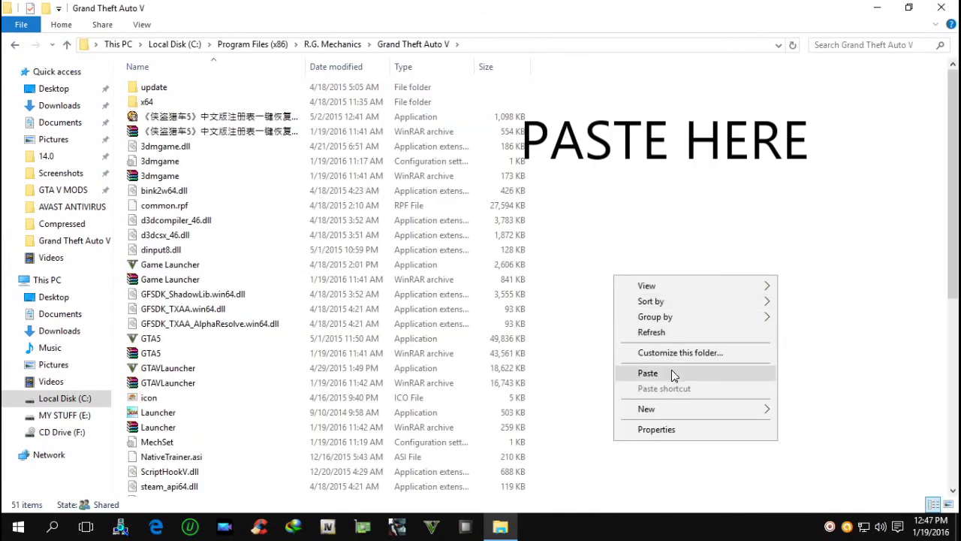
click(669, 368)
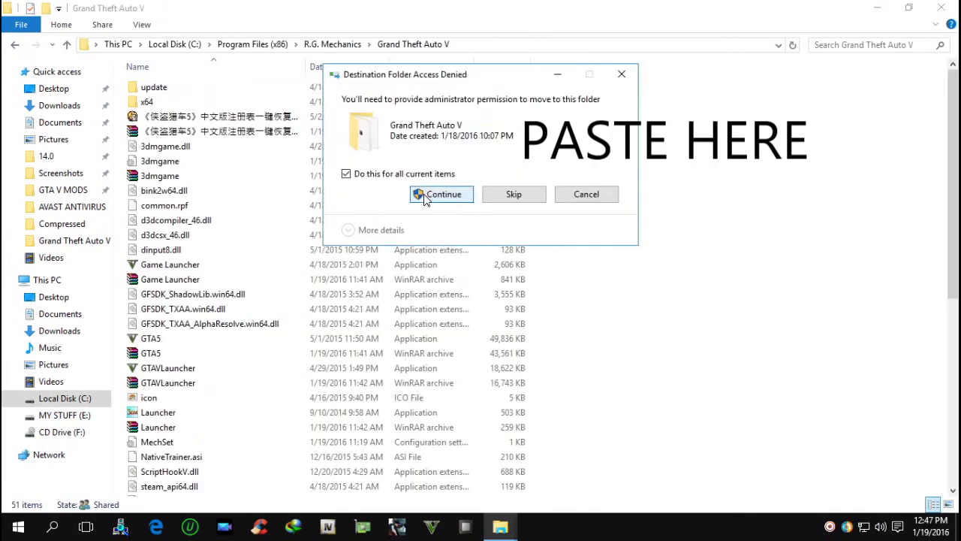
click(441, 193)
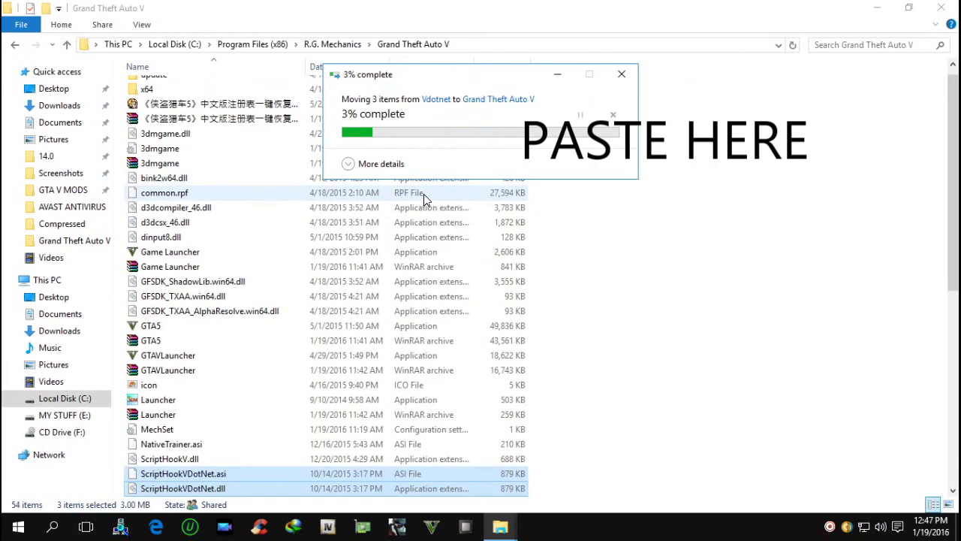
click(942, 7)
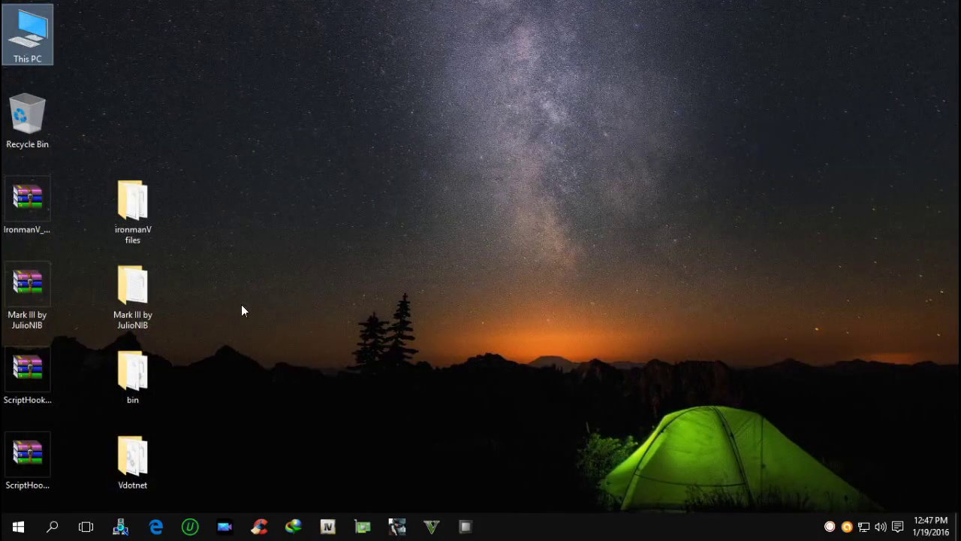
click(193, 301)
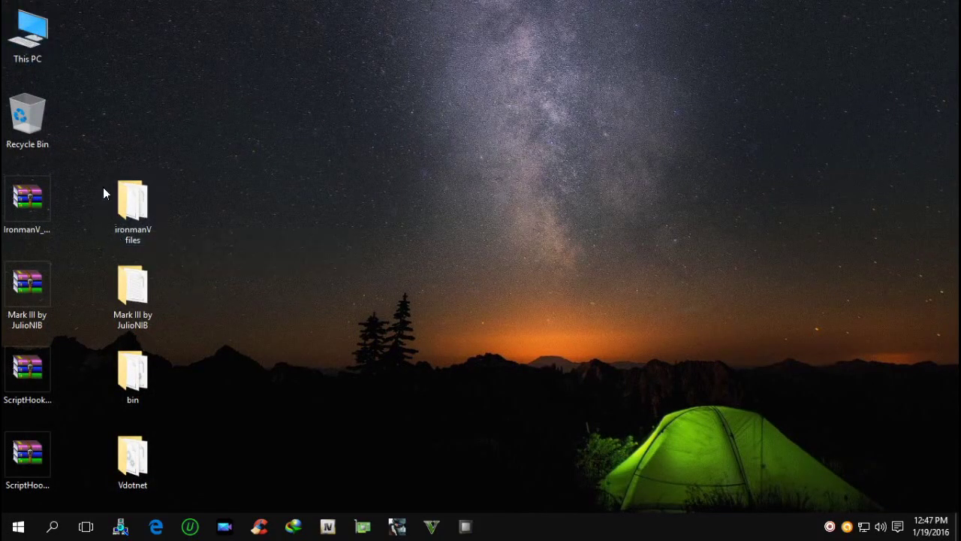
- Cut the Scripts folder, NAudio.dll, README, ScriptHookVDotNet.asi and ScriptHookVDotNet.dll from the desktop ironmanV files folder and close that folder
double_click(133, 211)
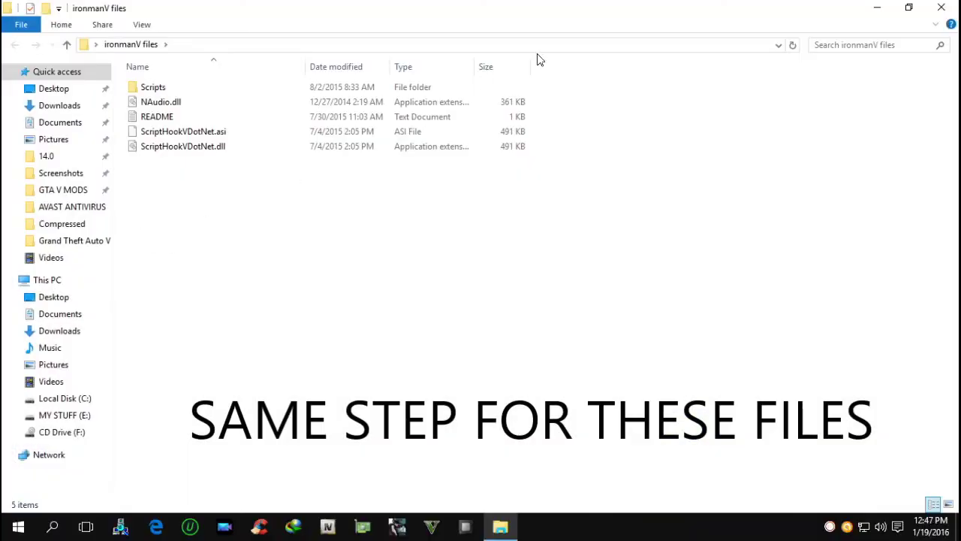
double_click(527, 19)
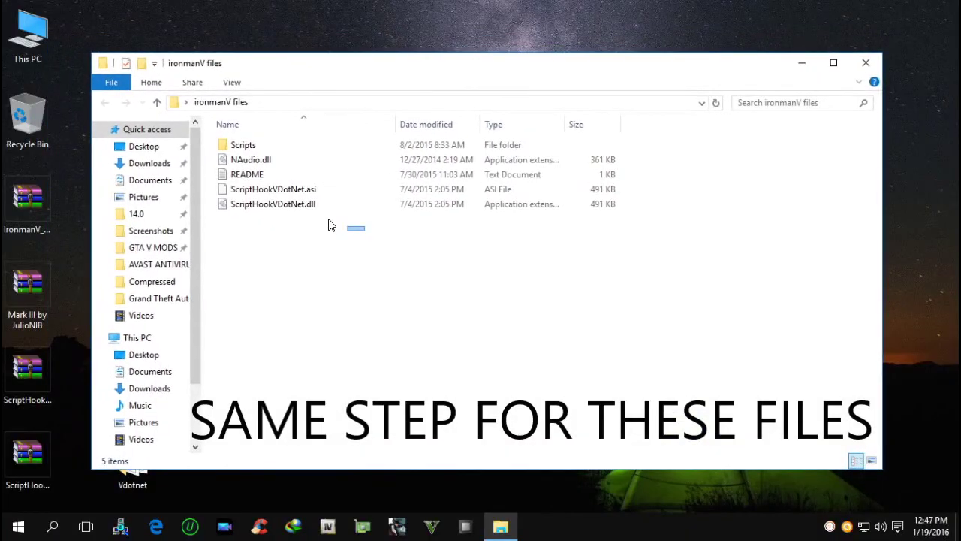
drag(328, 225, 251, 142)
right_click(295, 162)
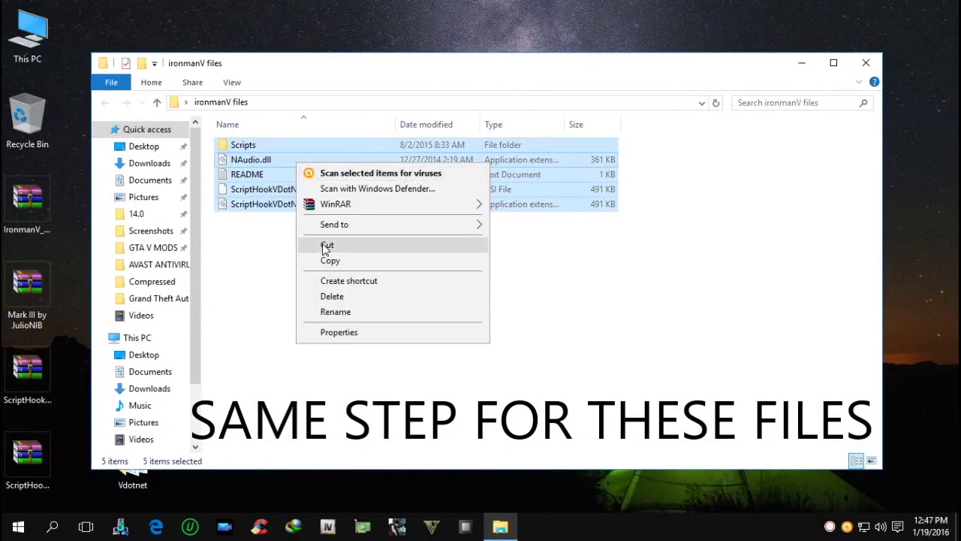
click(354, 243)
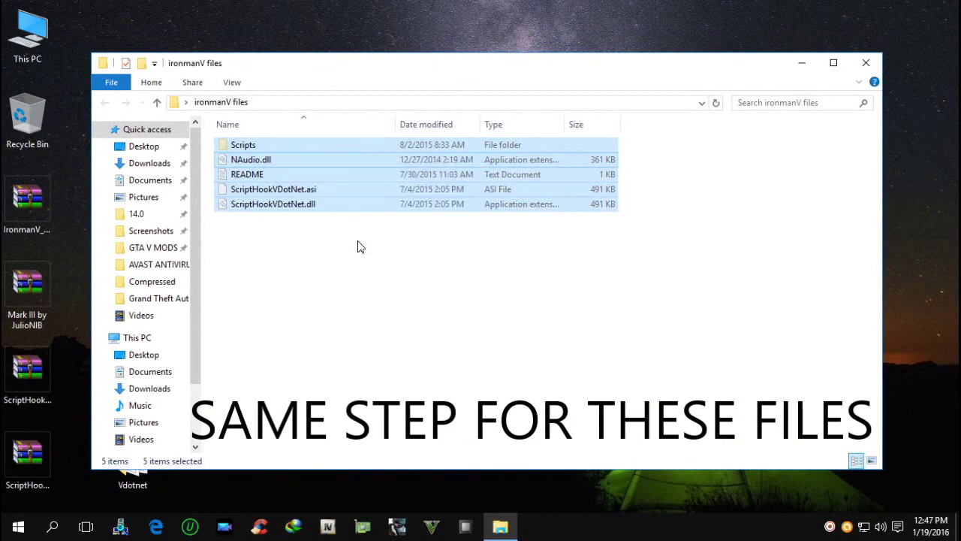
click(852, 66)
- Open the Grand Theft Auto V install folder under C:\Program Files (x86)\R.G. Mechanics
double_click(27, 33)
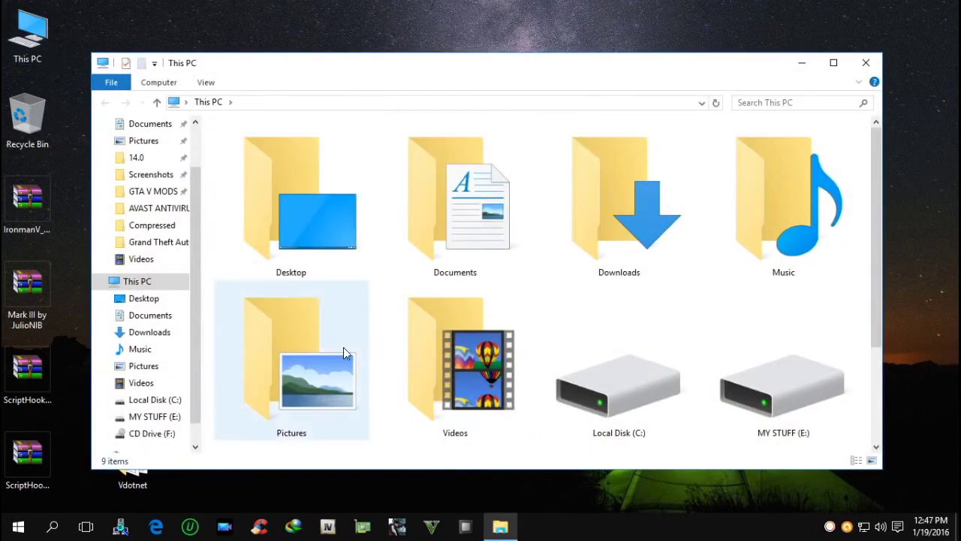
double_click(602, 357)
double_click(279, 188)
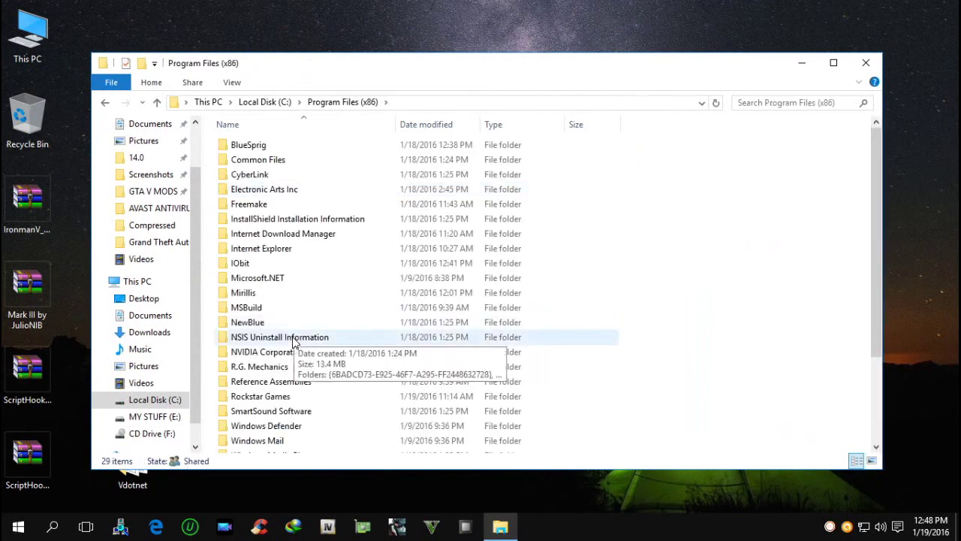
double_click(271, 367)
double_click(268, 144)
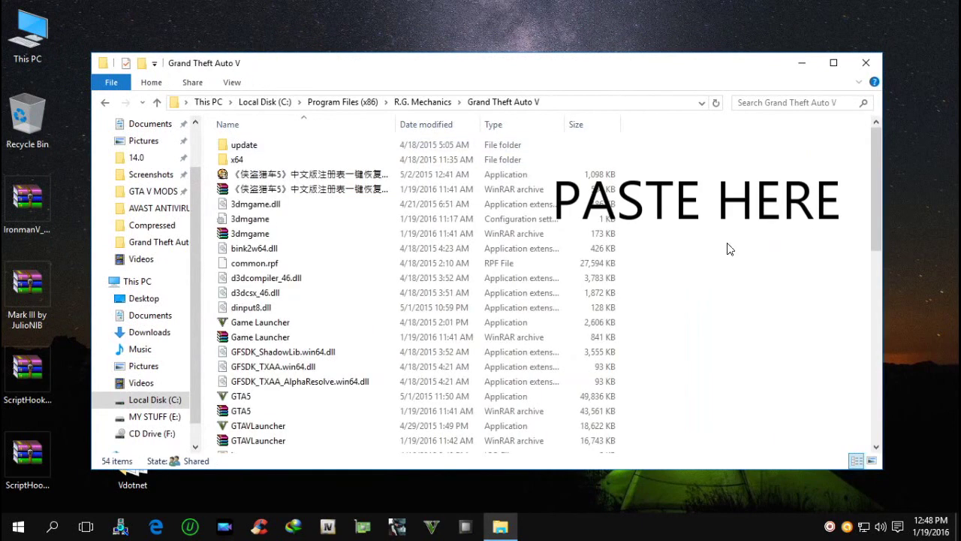
- Paste the cut ironmanV items into the Grand Theft Auto V folder, replacing the same-named files with administrator permission, and close the window
right_click(727, 249)
click(742, 322)
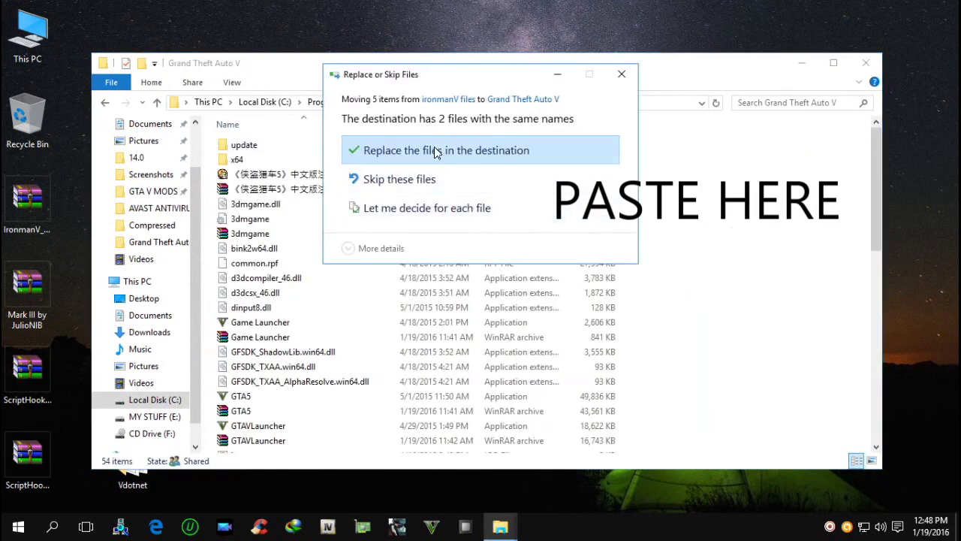
click(435, 152)
click(420, 194)
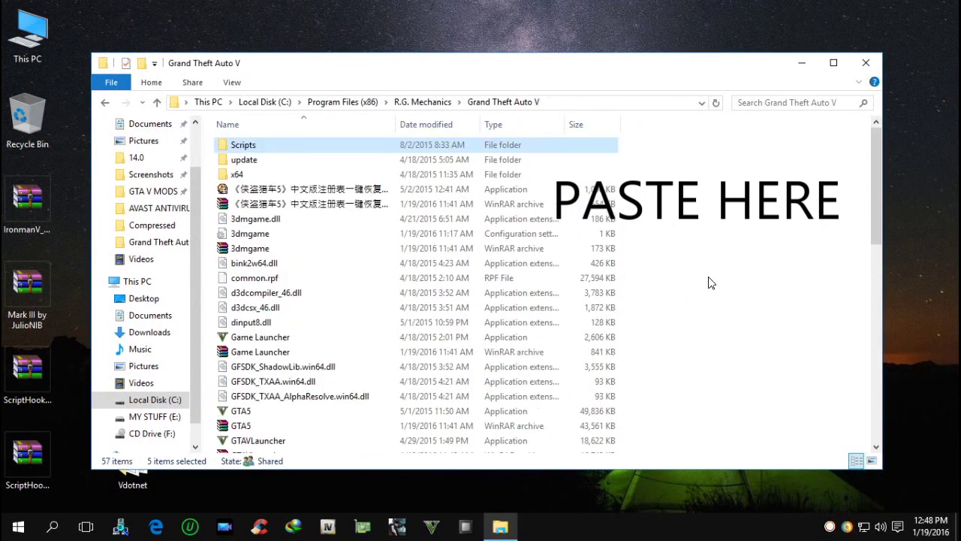
click(751, 234)
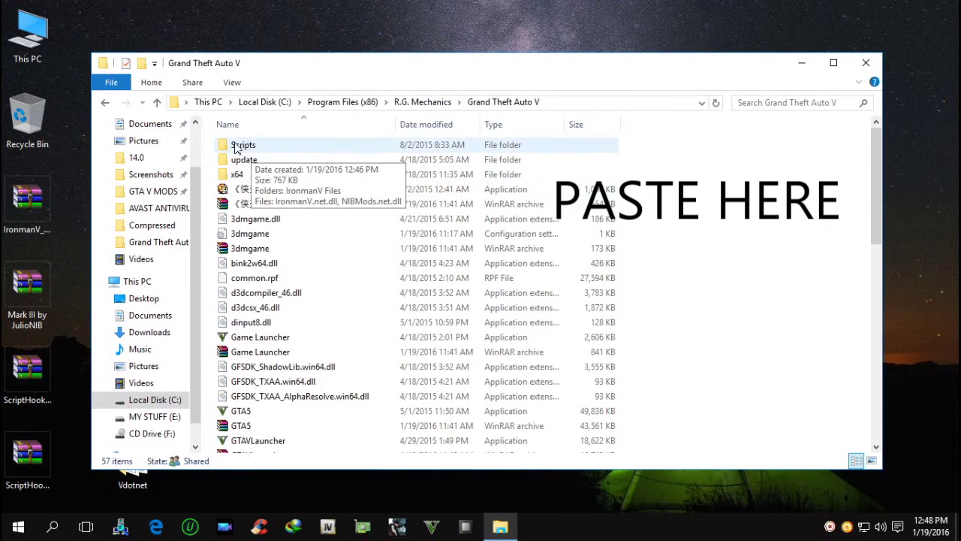
click(863, 64)
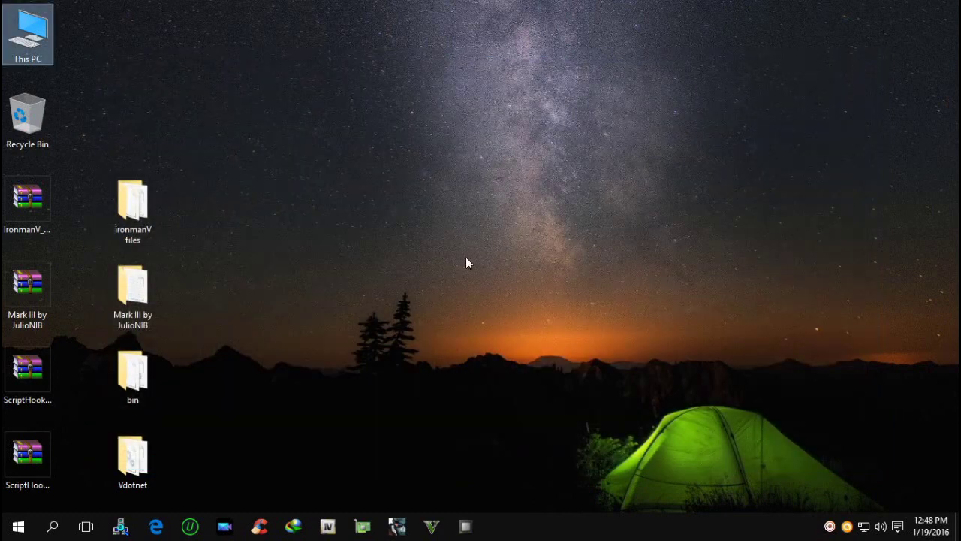
- Cut the IronmanV Files folder from the to scripts folder inside the desktop Mark III by JulioNIB folder
double_click(124, 284)
drag(453, 79, 639, 73)
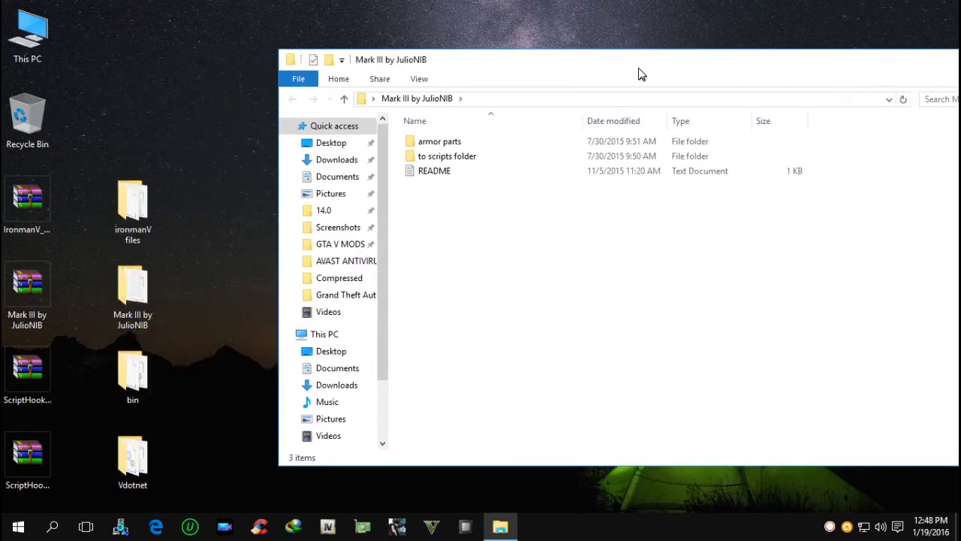
double_click(456, 161)
click(426, 145)
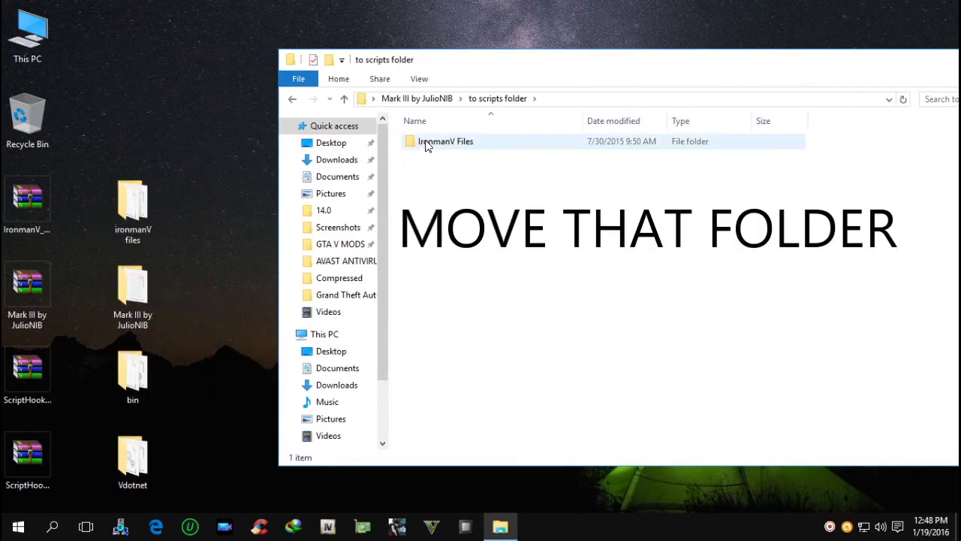
right_click(451, 146)
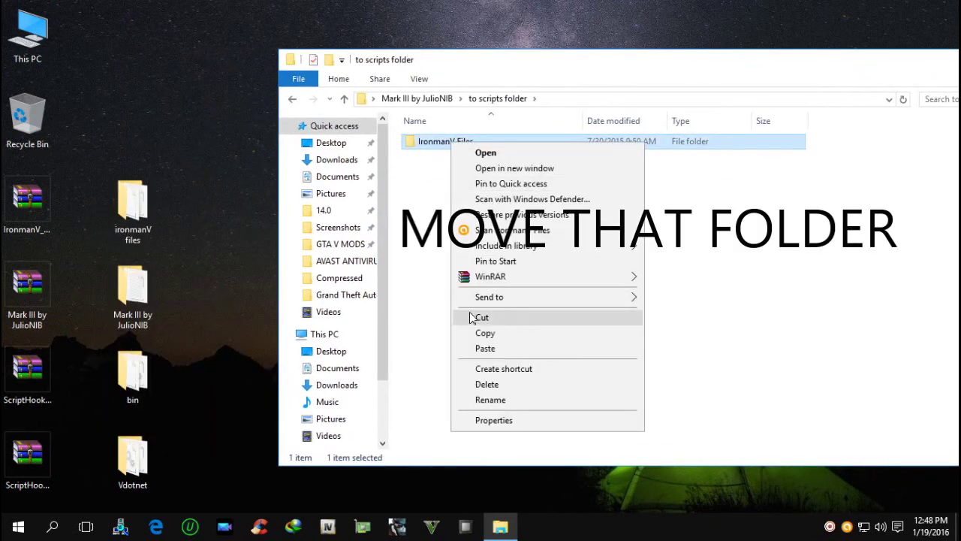
click(528, 318)
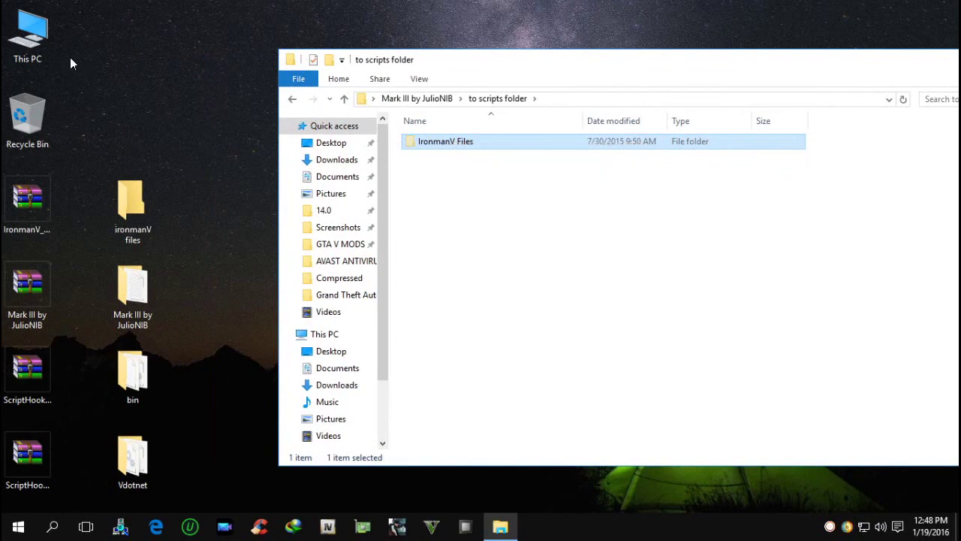
- Open the Scripts folder inside C:\Program Files (x86)\R.G. Mechanics\Grand Theft Auto V in a separate window
double_click(43, 42)
double_click(528, 325)
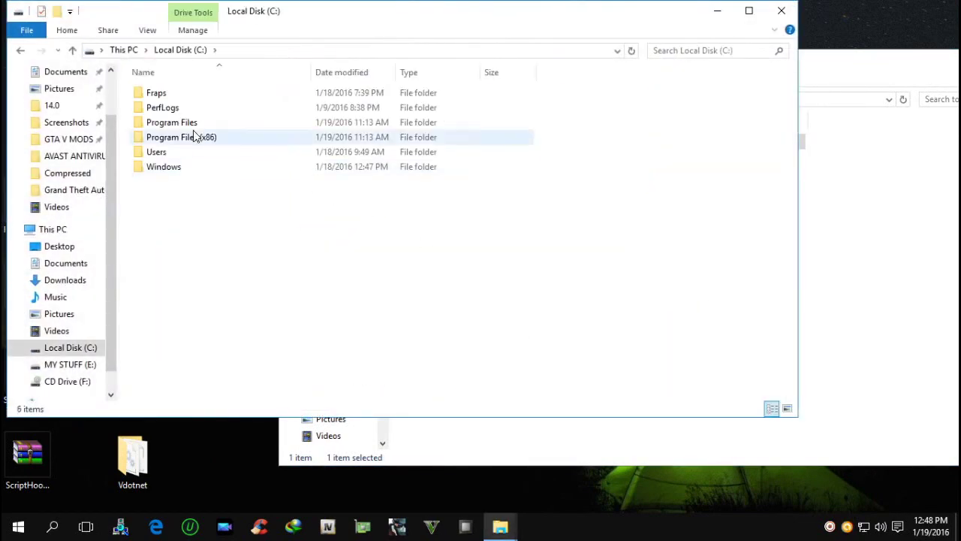
double_click(188, 140)
double_click(191, 315)
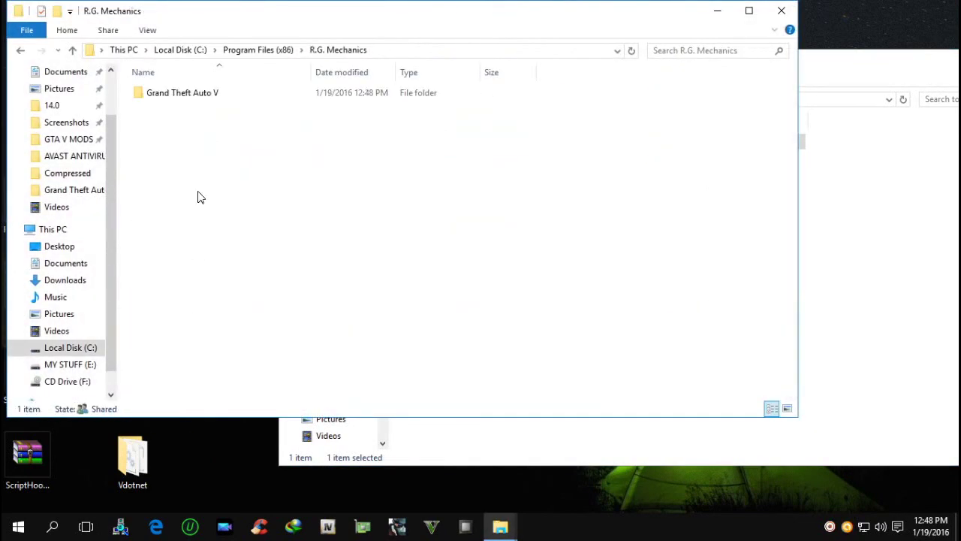
double_click(183, 95)
double_click(182, 93)
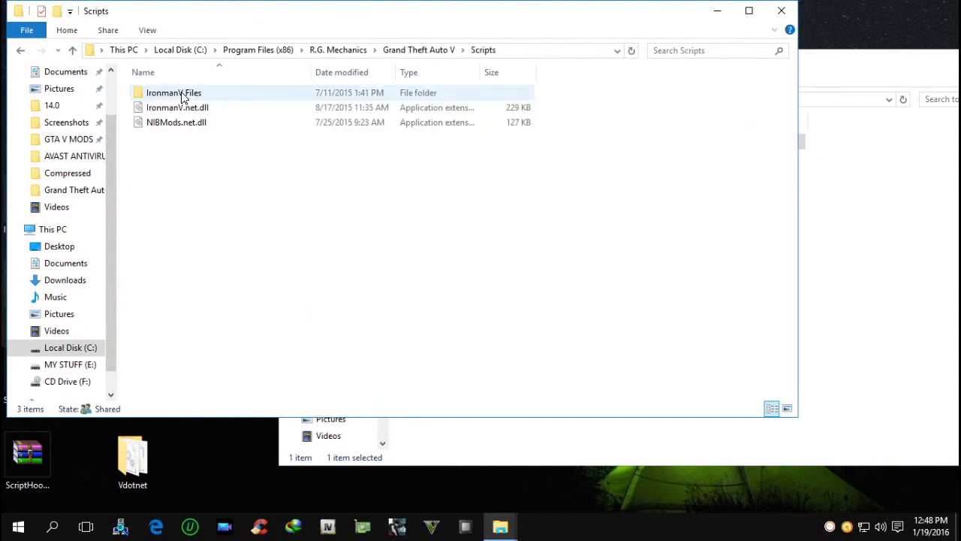
- Paste the cut IronmanV Files folder into the game's Scripts folder and refresh the folder view
right_click(307, 190)
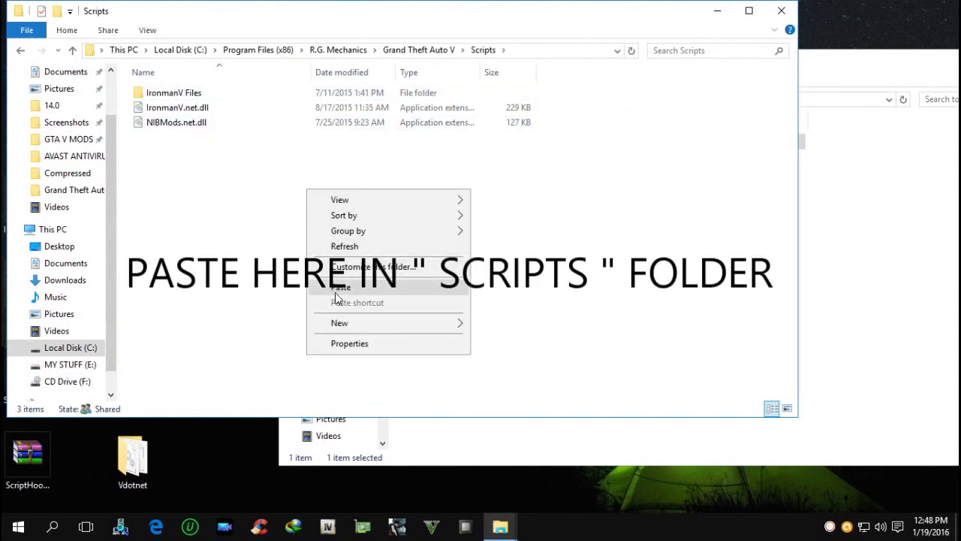
click(376, 286)
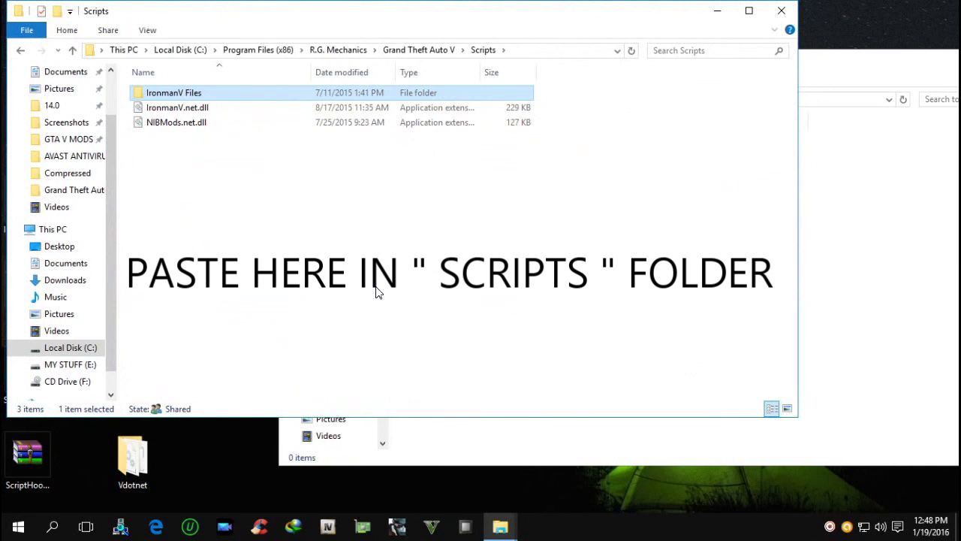
right_click(316, 188)
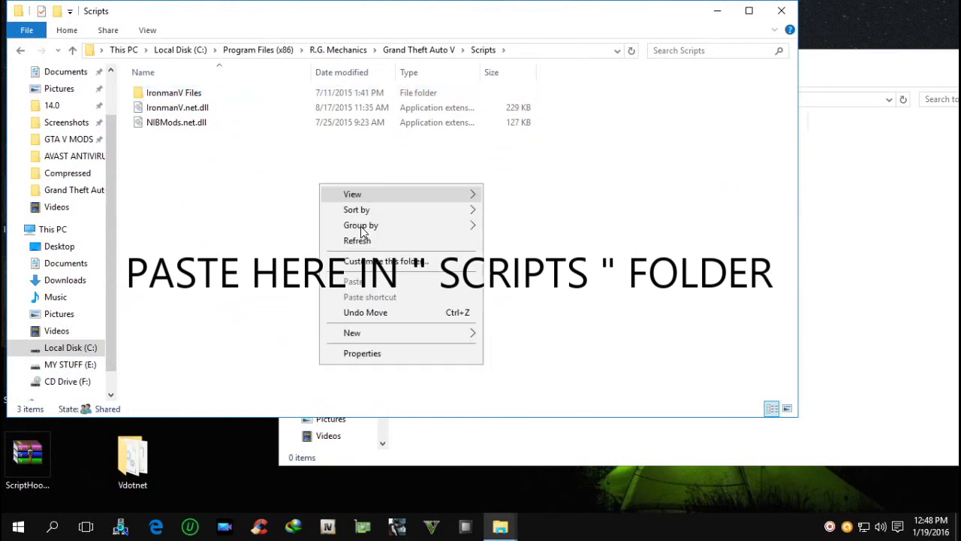
click(358, 241)
- Close the Scripts window and open the armor parts folder inside Mark III by JulioNIB
click(882, 203)
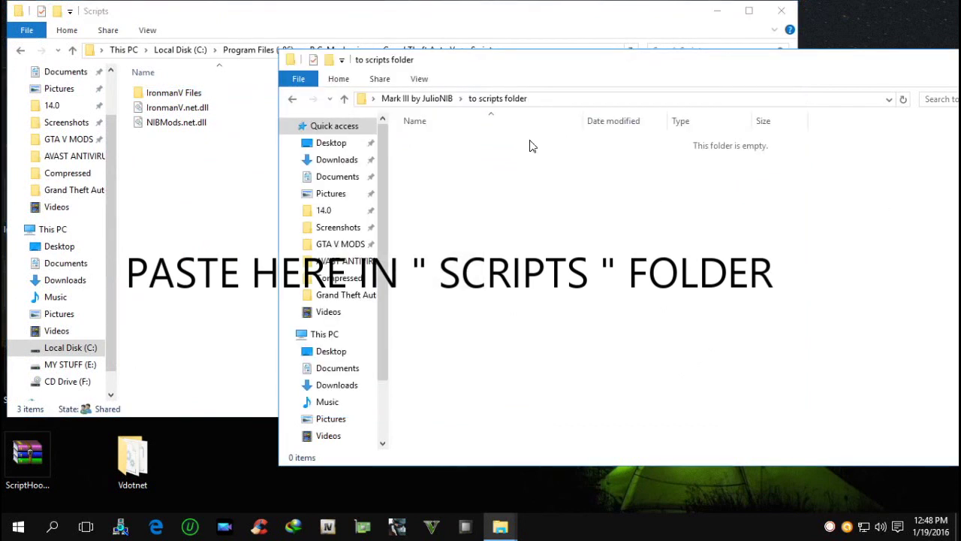
click(295, 100)
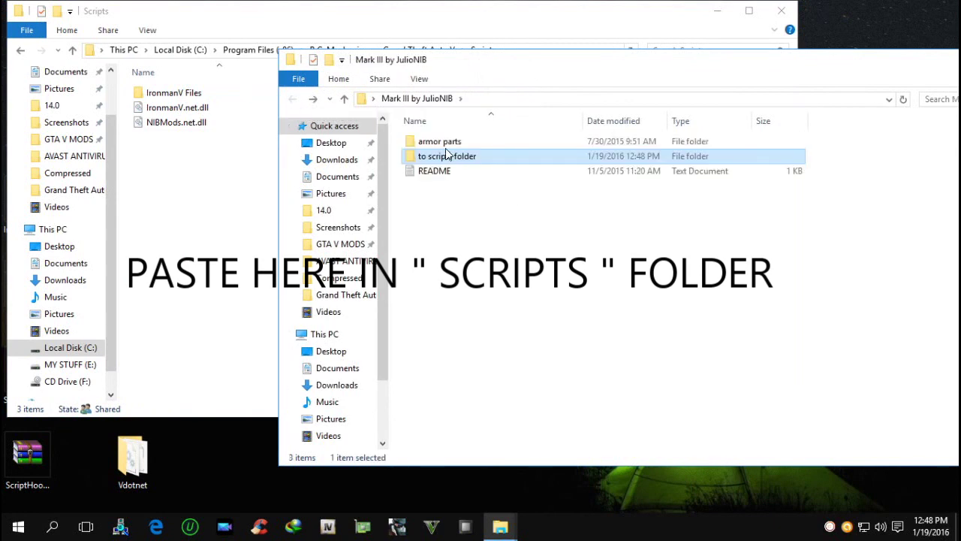
click(781, 10)
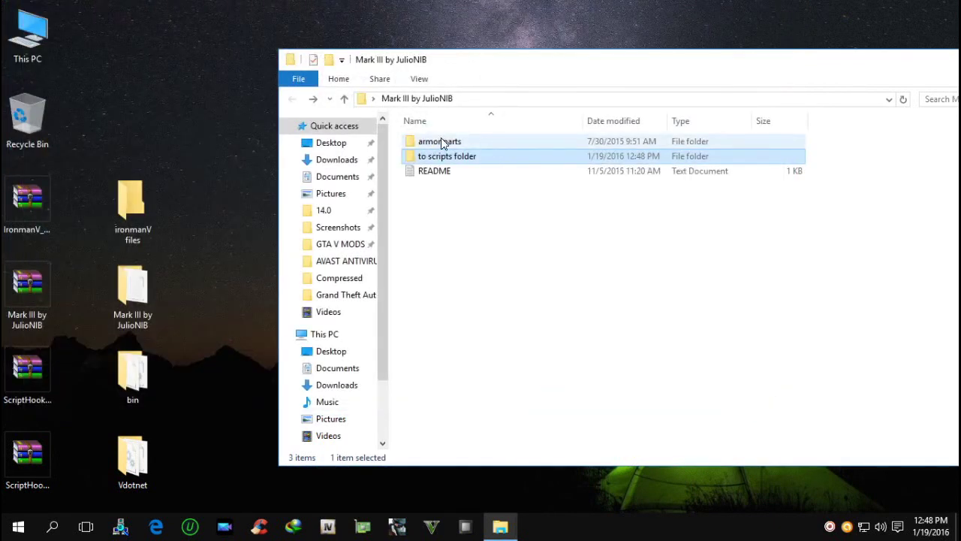
click(443, 143)
double_click(456, 140)
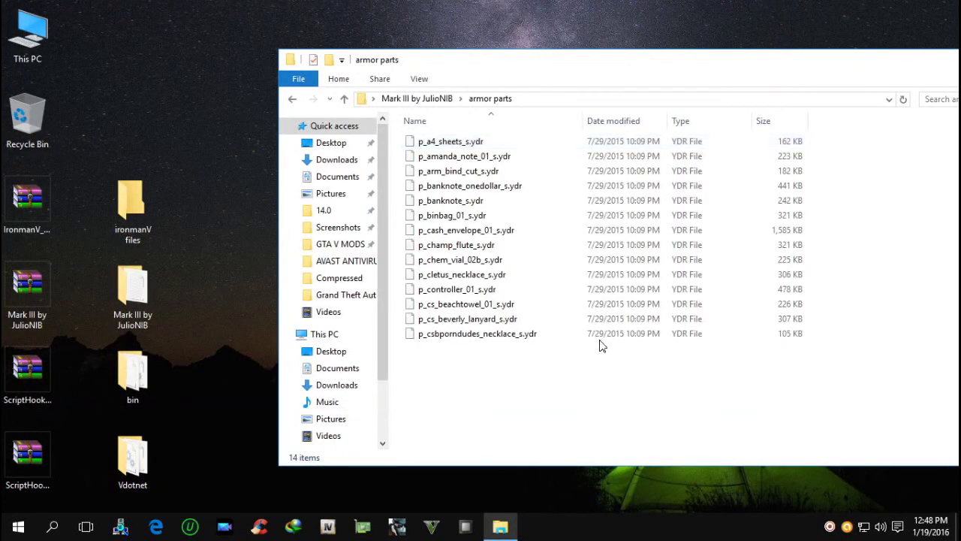
drag(581, 359, 441, 136)
click(409, 405)
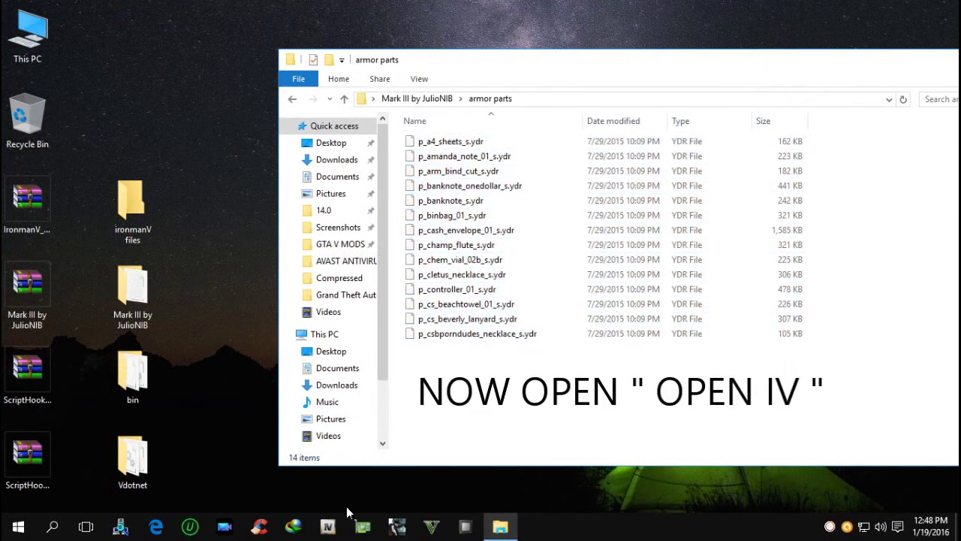
- Switch to OpenIV for the Windows version of Grand Theft Auto V and open the x64g.rpf archive
click(328, 528)
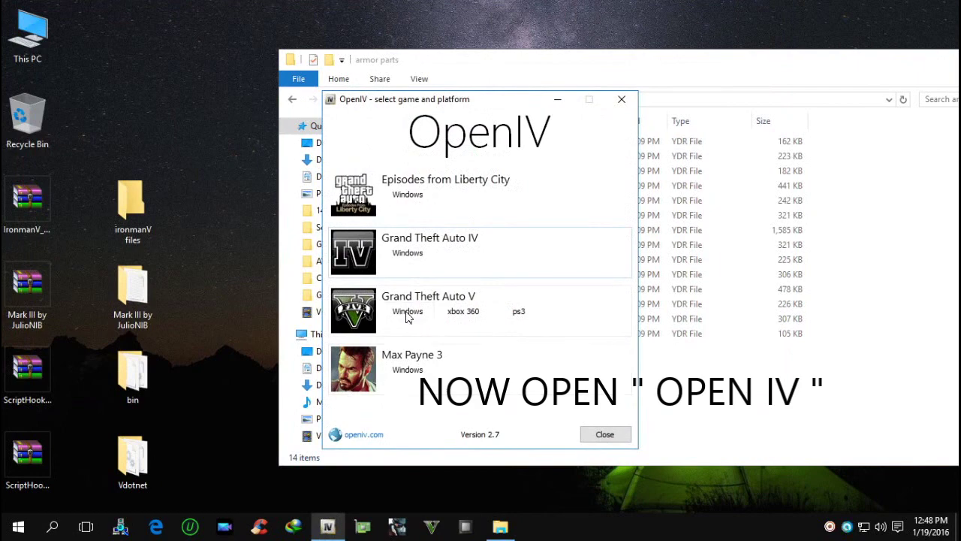
click(409, 312)
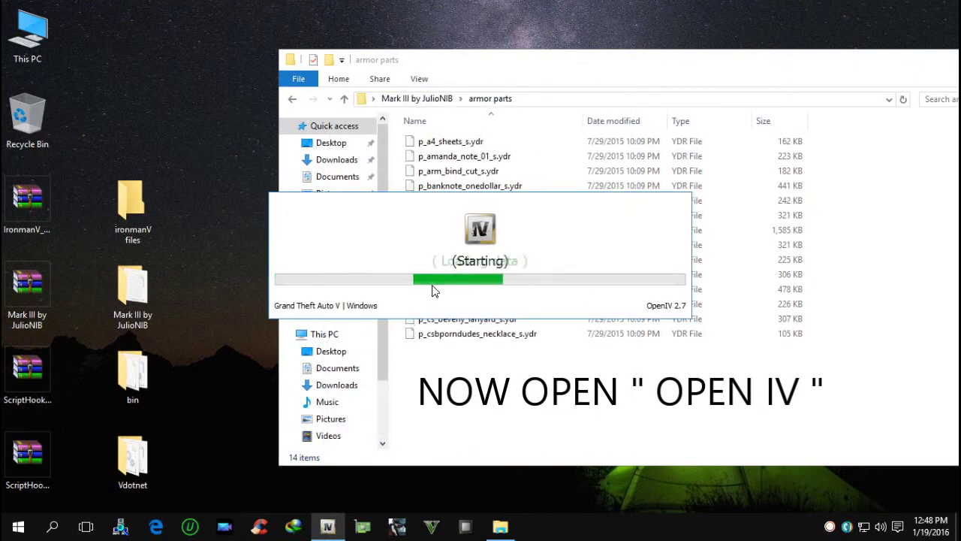
scroll(392, 293, down, 9)
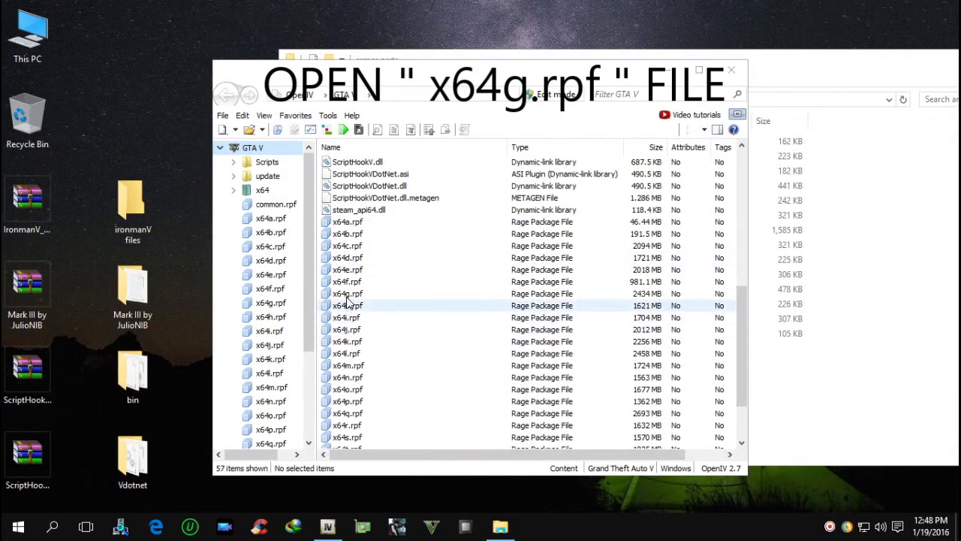
double_click(360, 294)
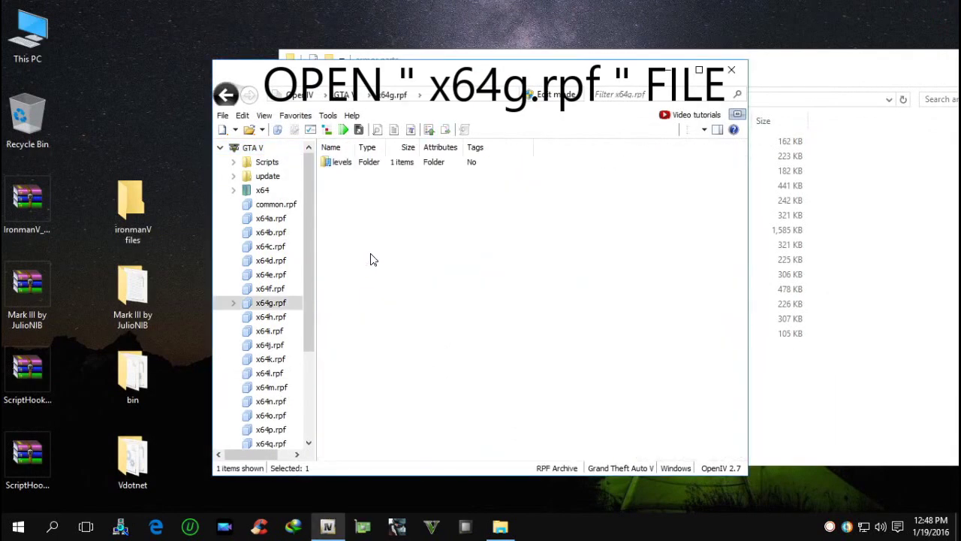
- Open cutsobjects.rpf inside the levels\gta5\generic folder of x64g.rpf
click(339, 165)
double_click(340, 165)
double_click(342, 165)
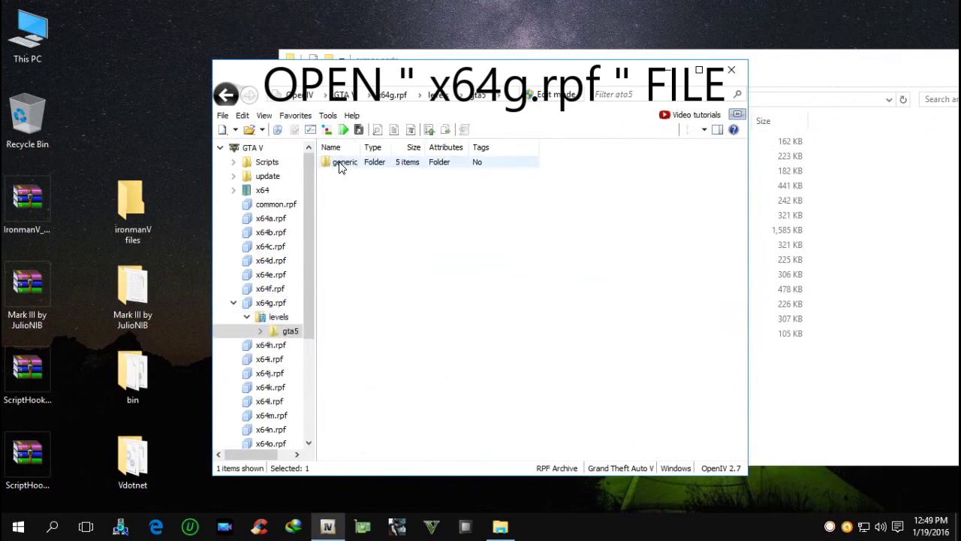
double_click(342, 165)
double_click(358, 165)
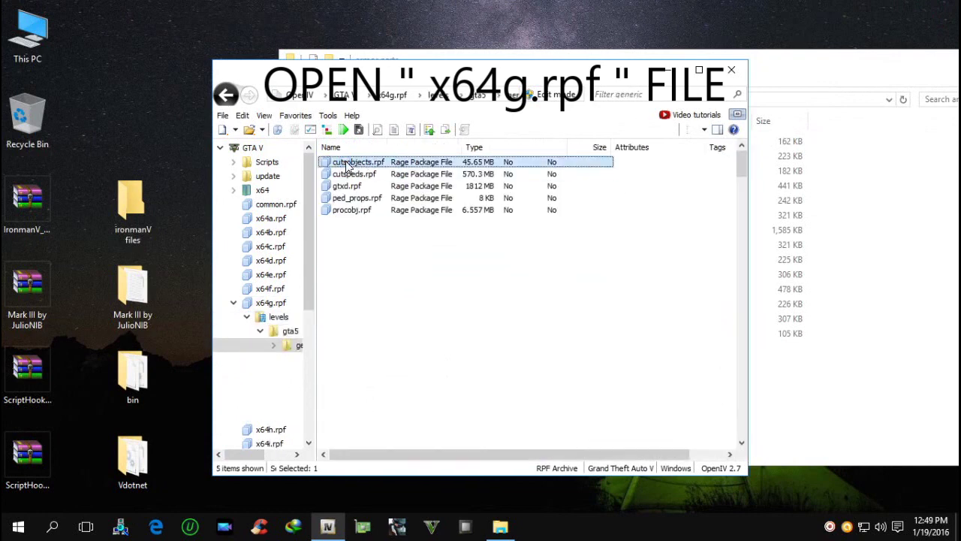
- Enable edit mode for the cutsobjects.rpf archive and accept automatic saving of changes
drag(521, 66, 388, 56)
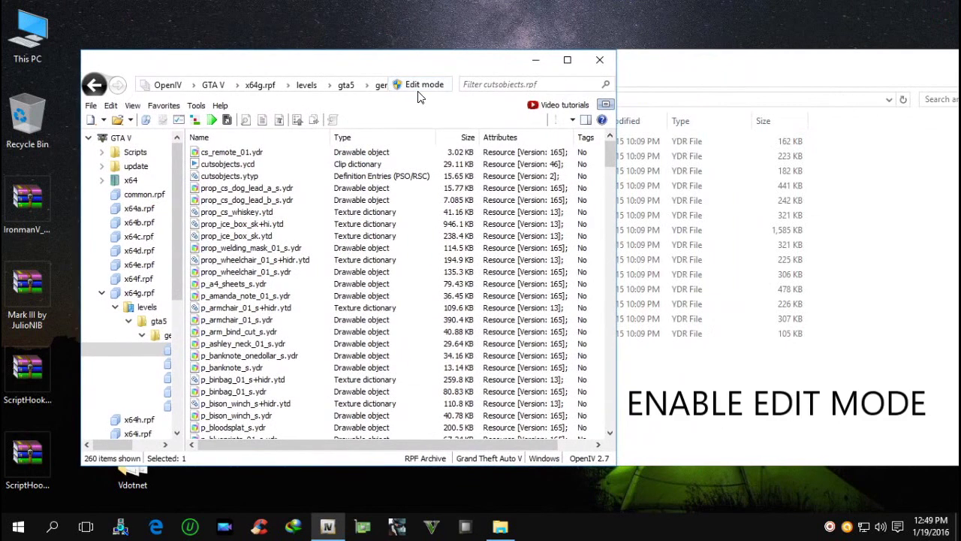
click(425, 84)
click(523, 313)
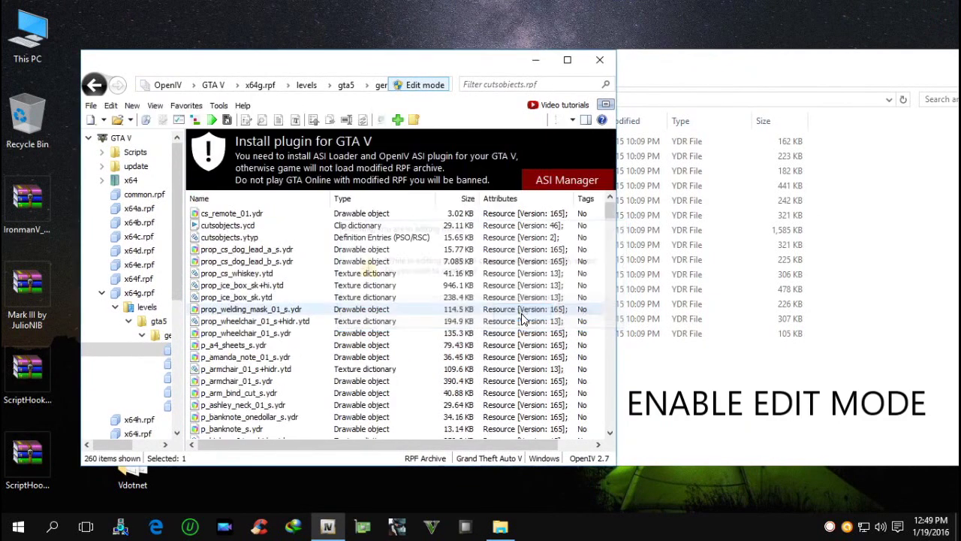
- Install the OpenIV.ASI plugin with a "mods" folder and the openCamera plugin through the ASI Manager
click(562, 181)
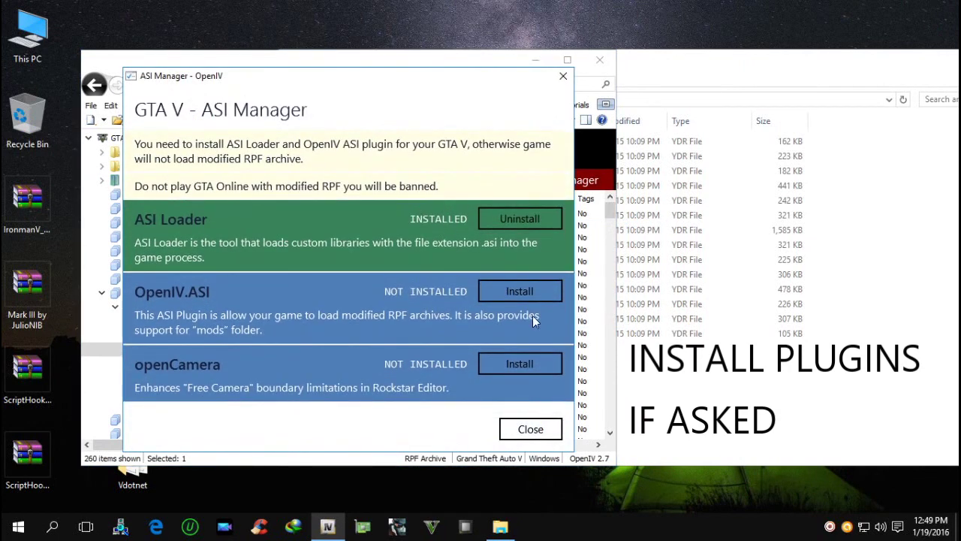
click(526, 291)
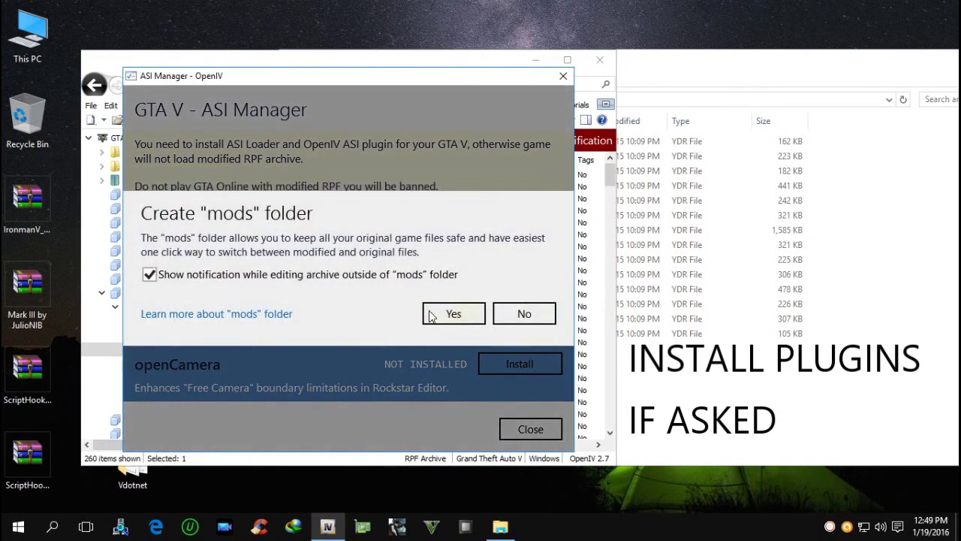
click(453, 314)
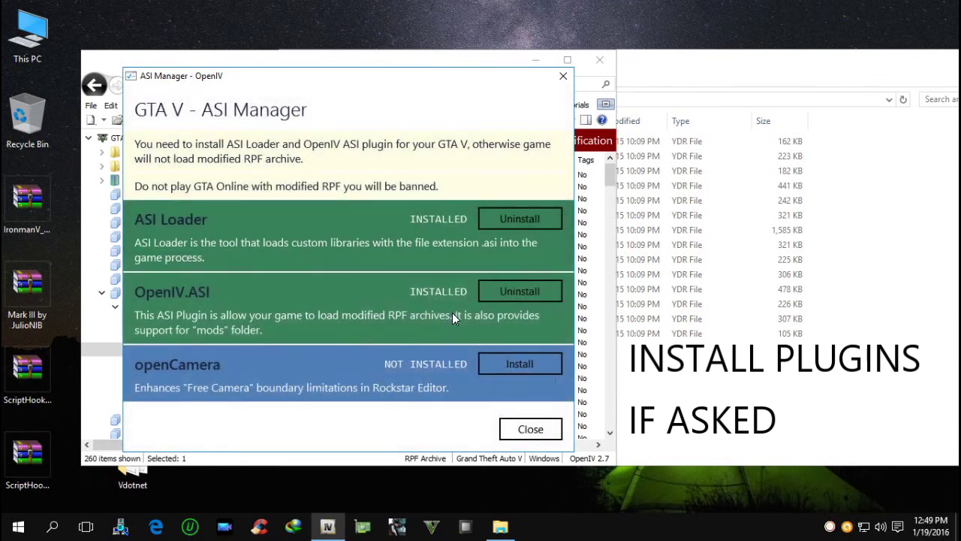
click(507, 363)
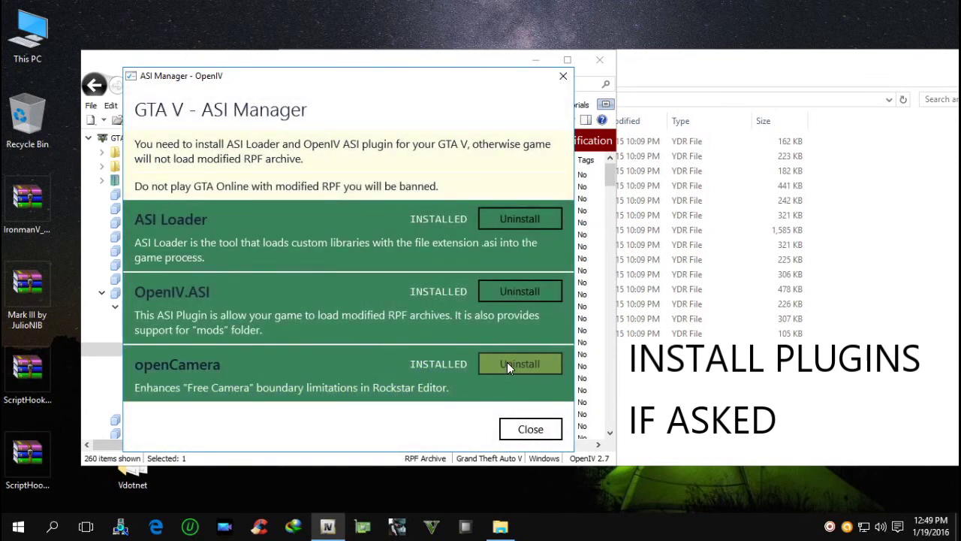
click(530, 428)
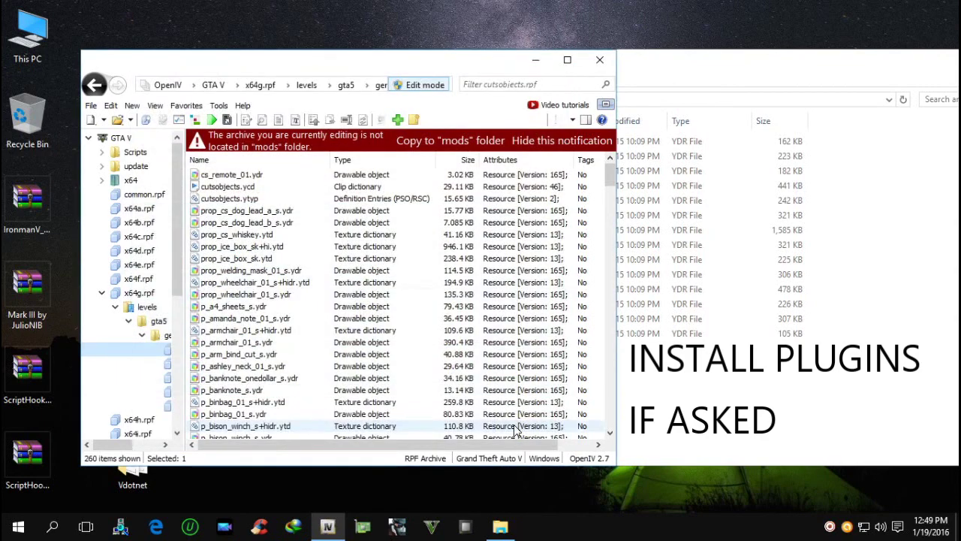
- Turn edit mode off and on again, and hide the notification about editing an archive outside the "mods" folder
click(418, 85)
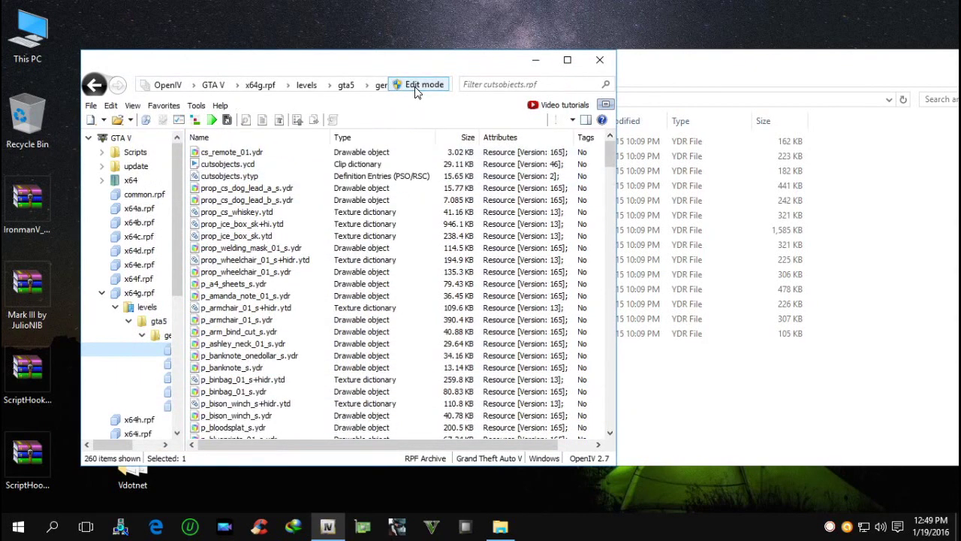
click(415, 86)
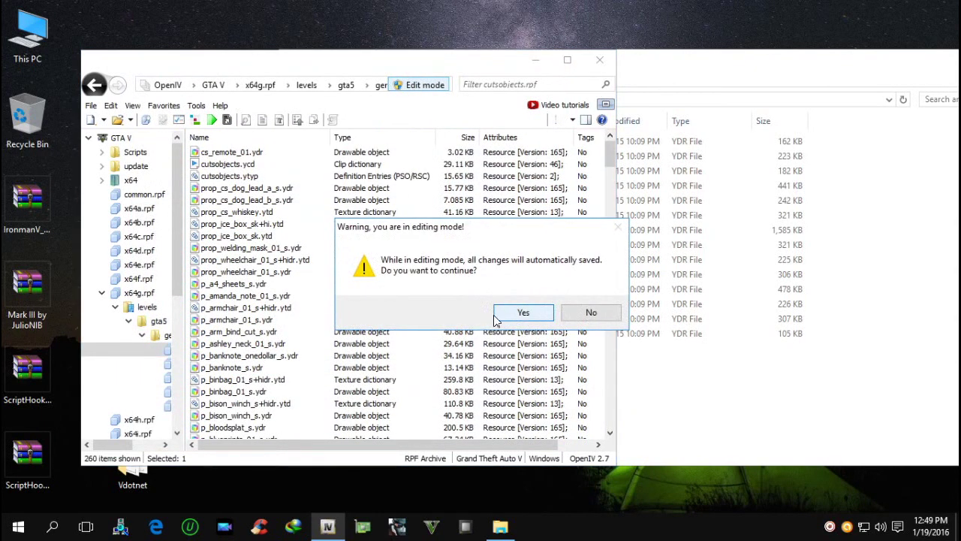
click(524, 312)
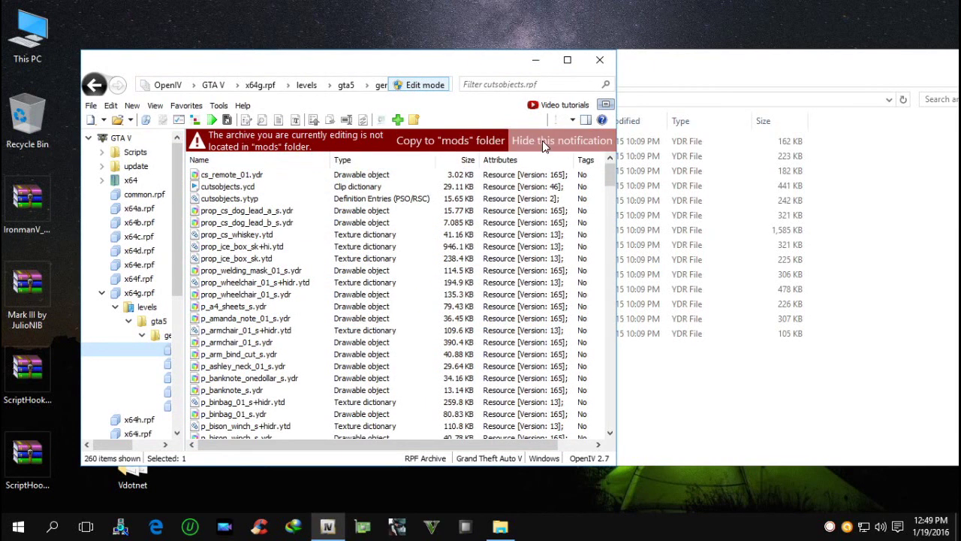
click(568, 141)
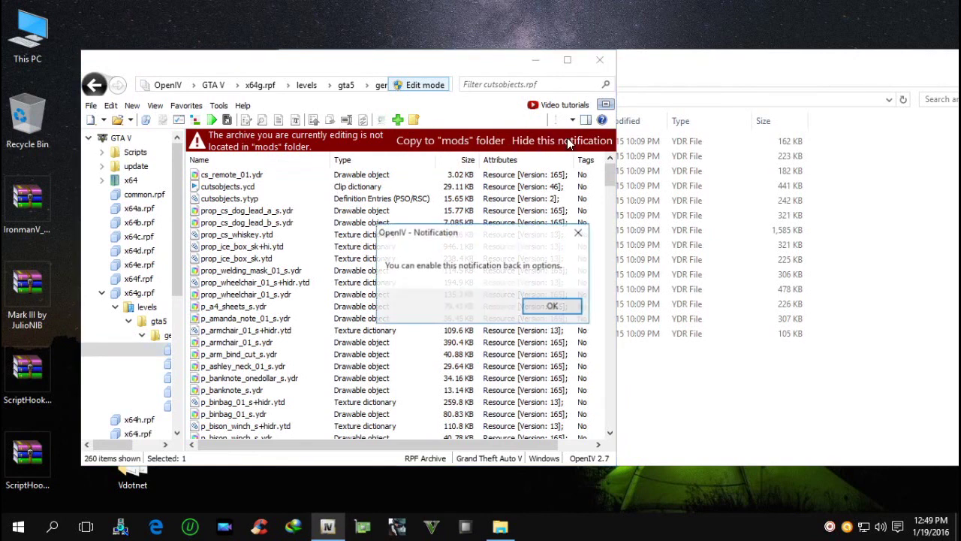
click(552, 308)
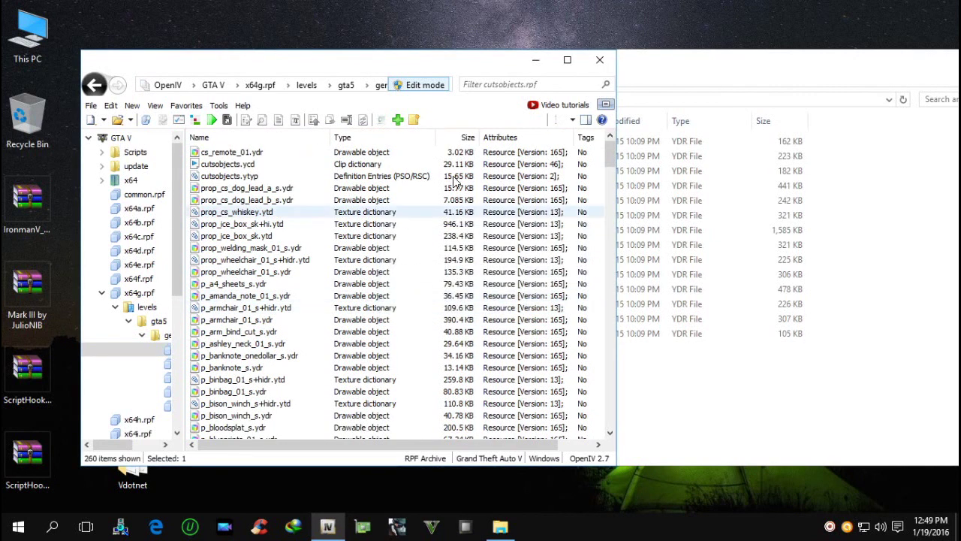
- Add all the .ydr files from the desktop folder Mark III by JulioNIB\armor parts to cutsobjects.rpf and close the separate armor parts window
click(398, 121)
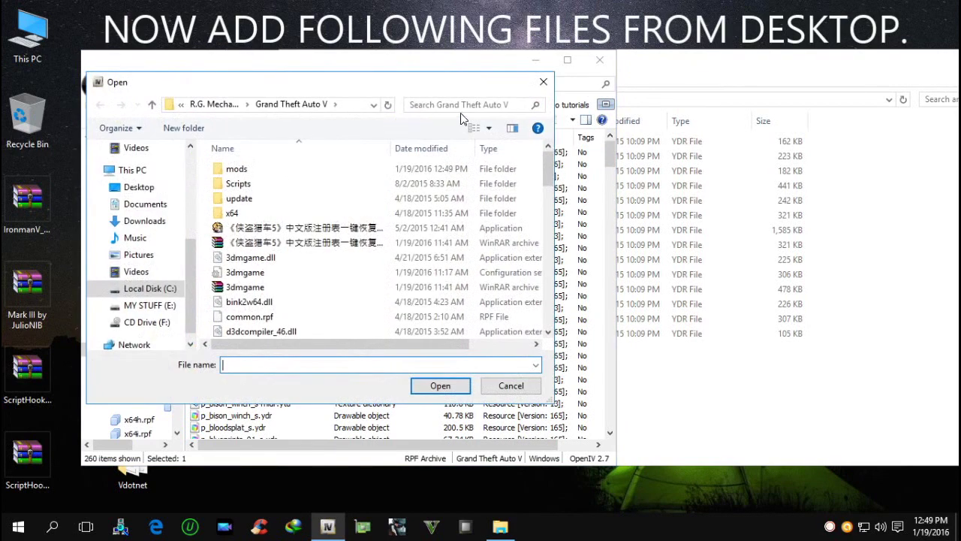
click(924, 77)
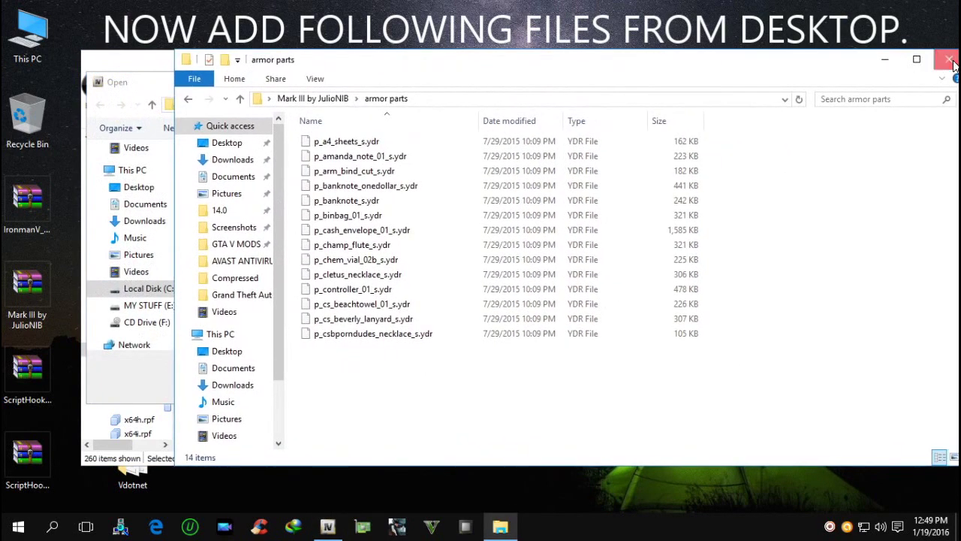
click(951, 62)
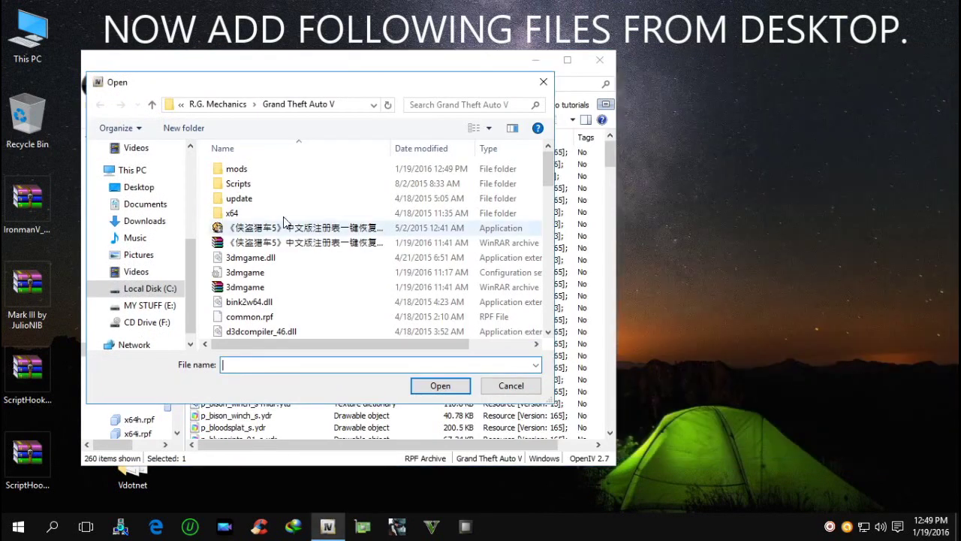
click(142, 189)
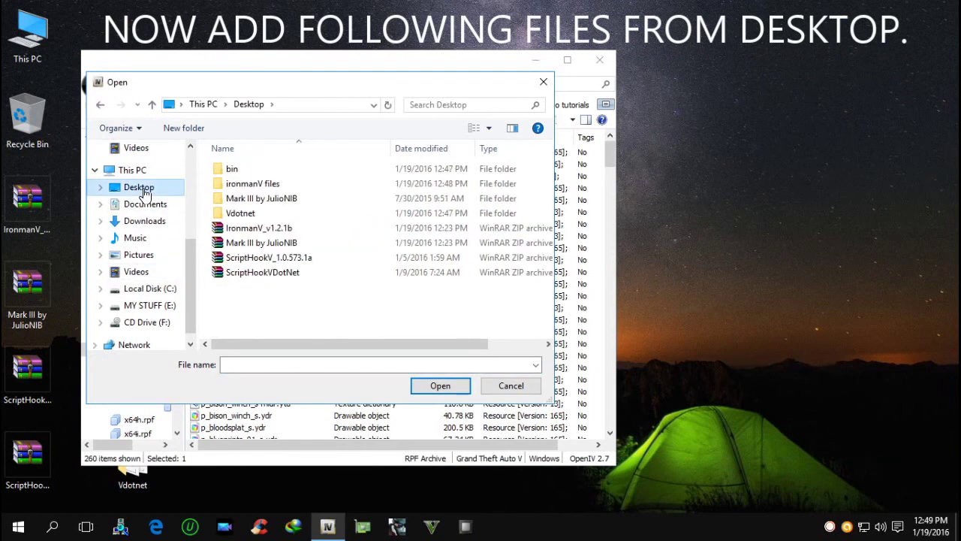
double_click(259, 199)
double_click(247, 171)
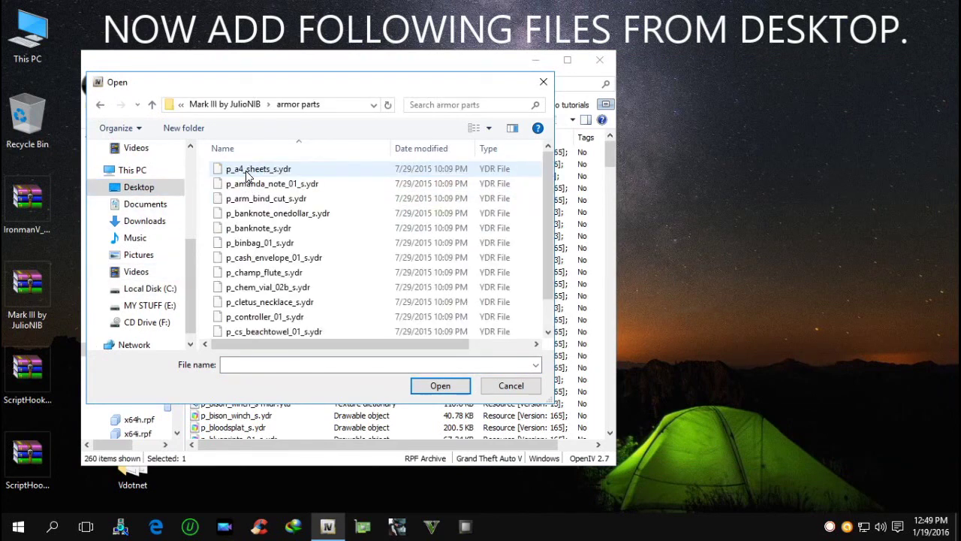
drag(538, 176, 347, 348)
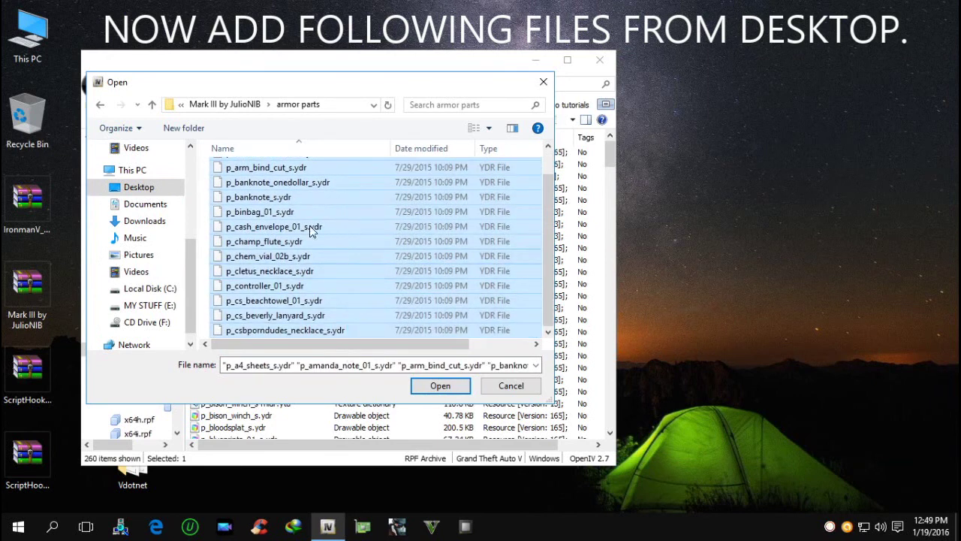
click(440, 386)
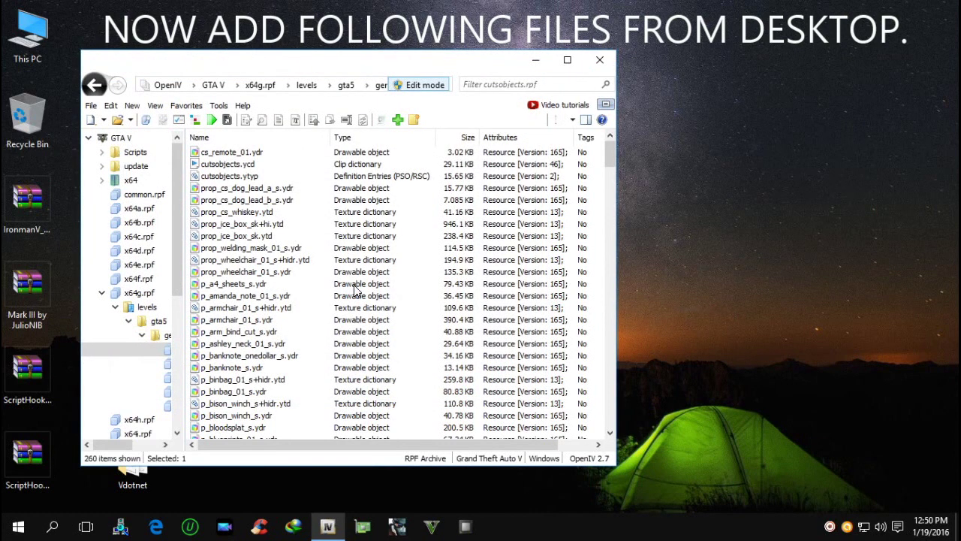
- Turn off edit mode, close OpenIV and refresh the desktop
click(421, 86)
click(598, 63)
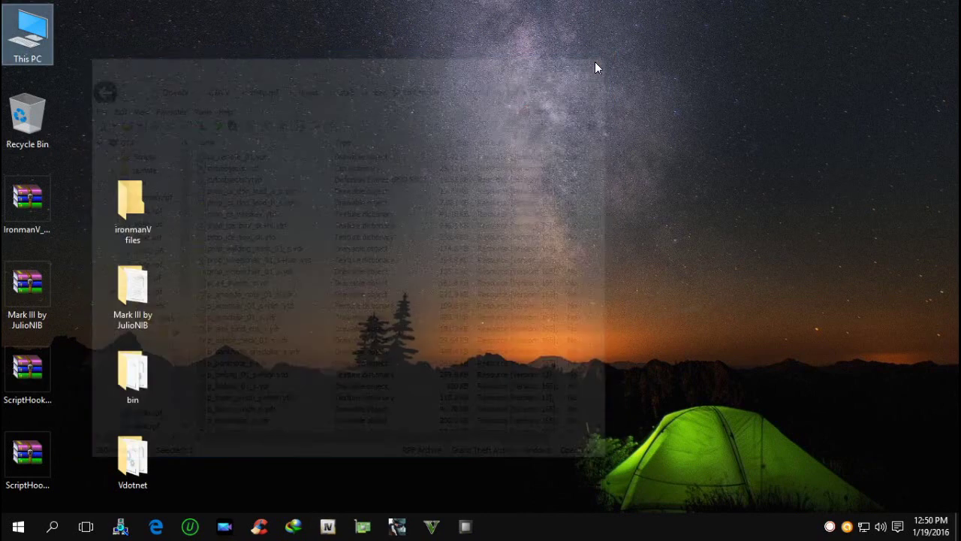
right_click(419, 268)
click(454, 310)
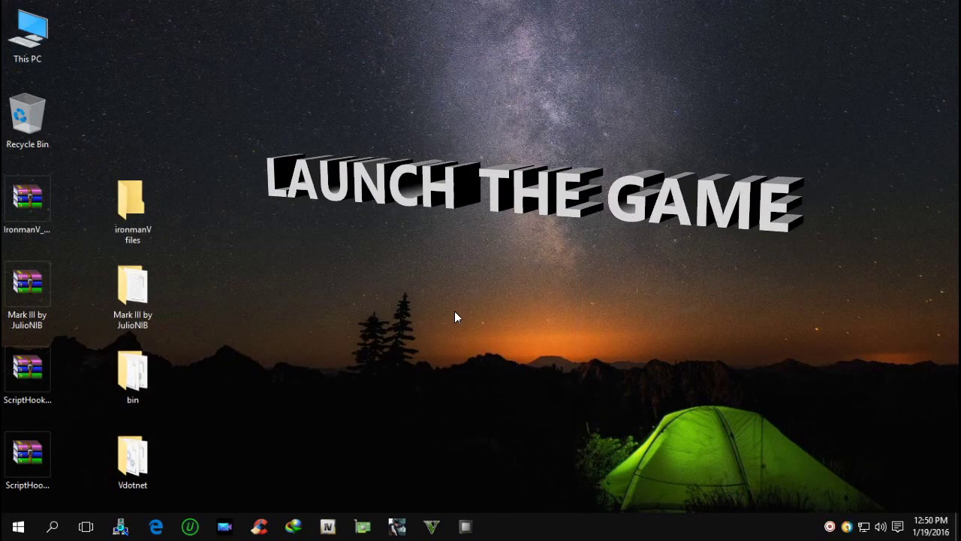
- Launch Grand Theft Auto V with English interface and voice languages, and walk the character forward
click(436, 529)
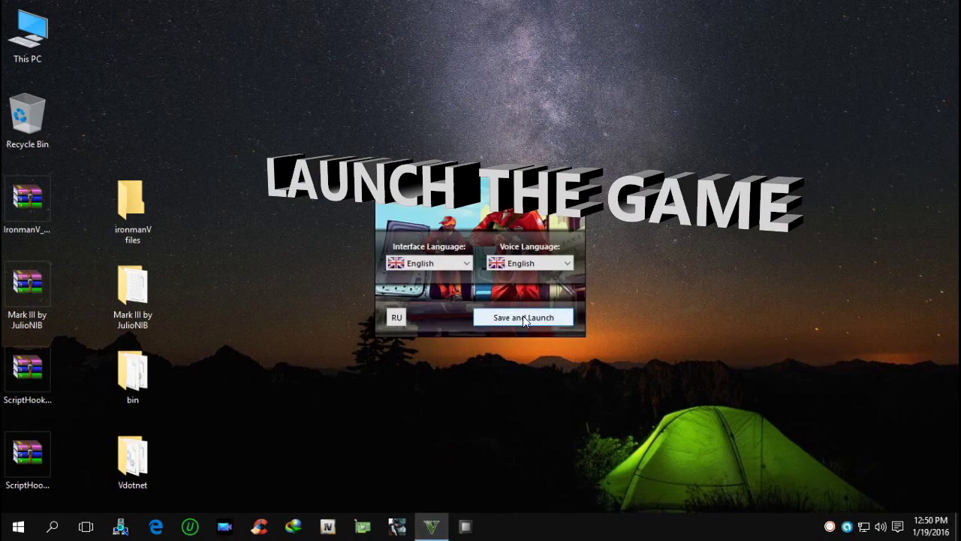
click(523, 317)
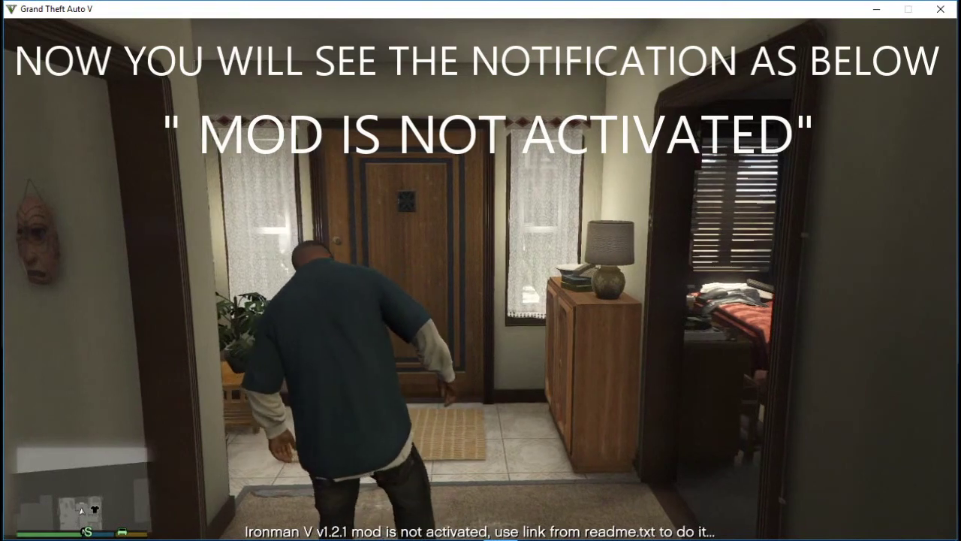
key(w)
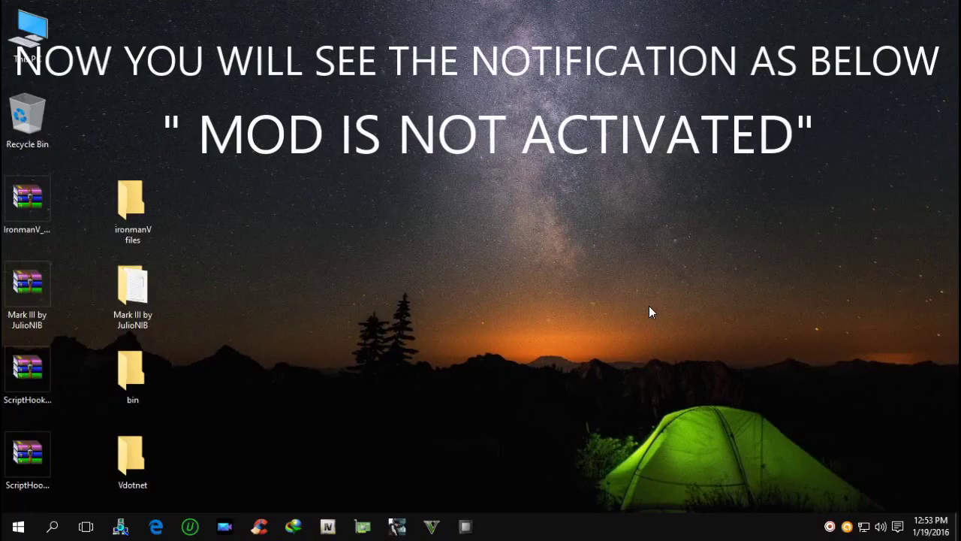
- Refresh the desktop and open the folder C:\Program Files (x86)\R.G. Mechanics\Grand Theft Auto V
right_click(438, 264)
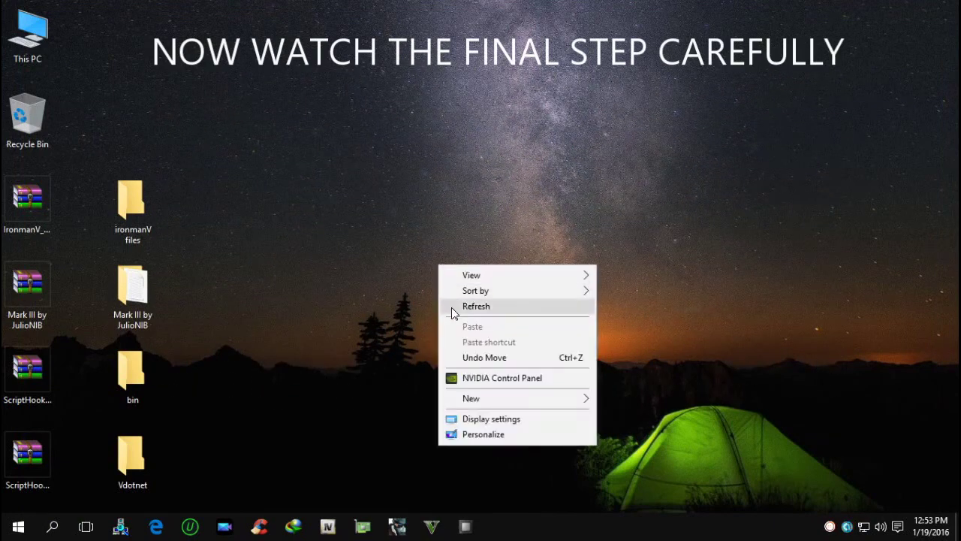
click(451, 307)
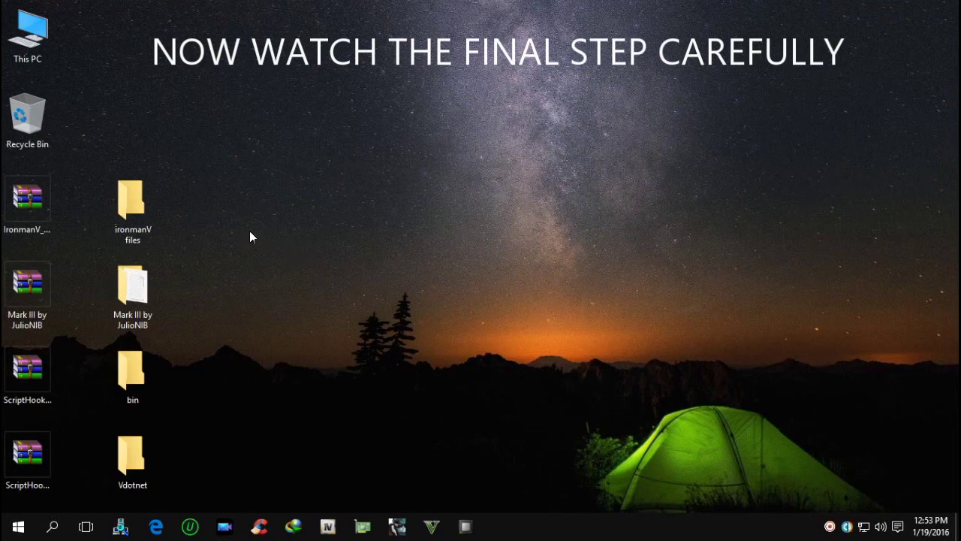
double_click(34, 33)
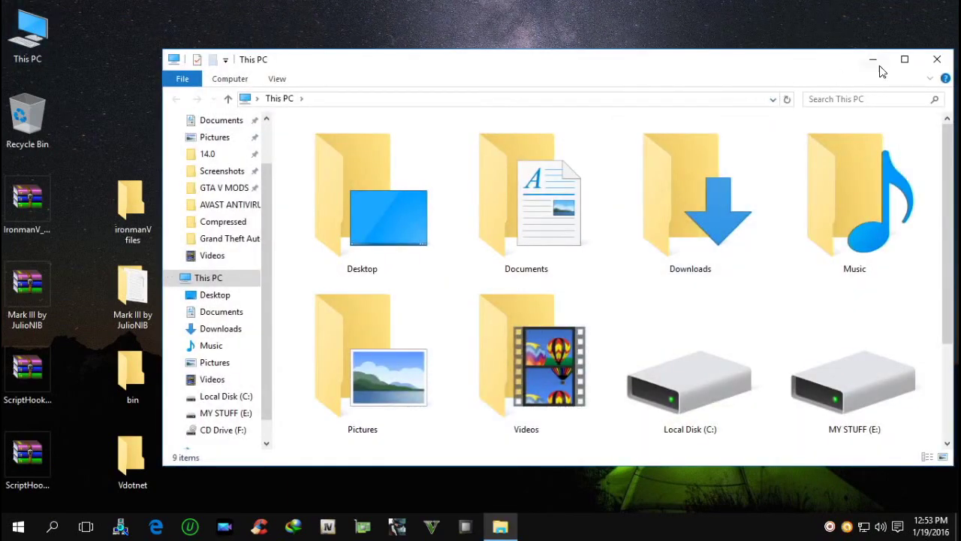
click(905, 58)
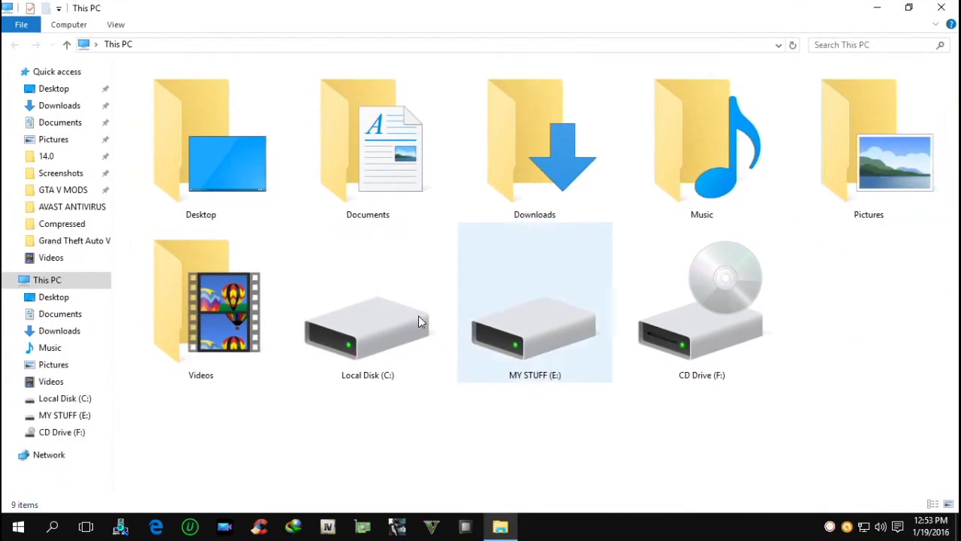
double_click(386, 304)
double_click(192, 131)
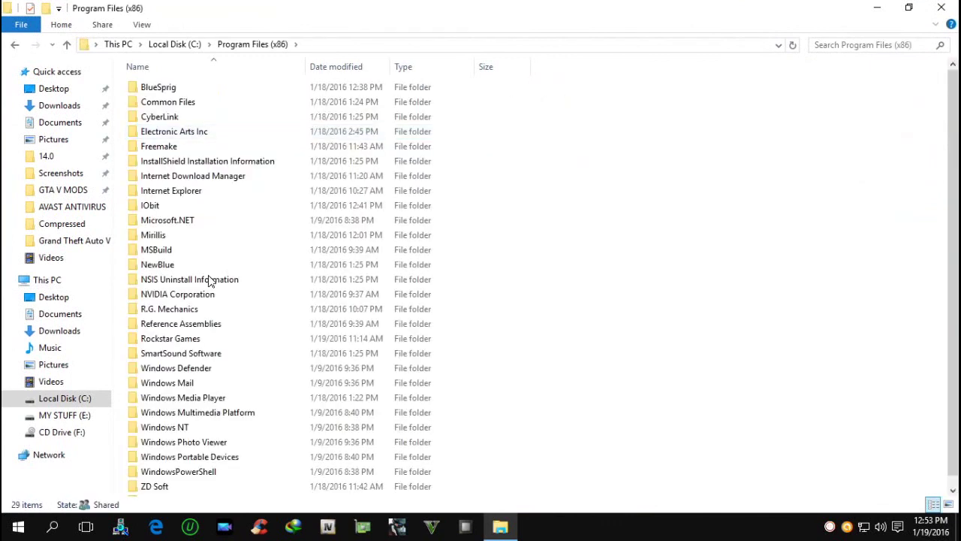
click(173, 309)
double_click(173, 309)
double_click(193, 92)
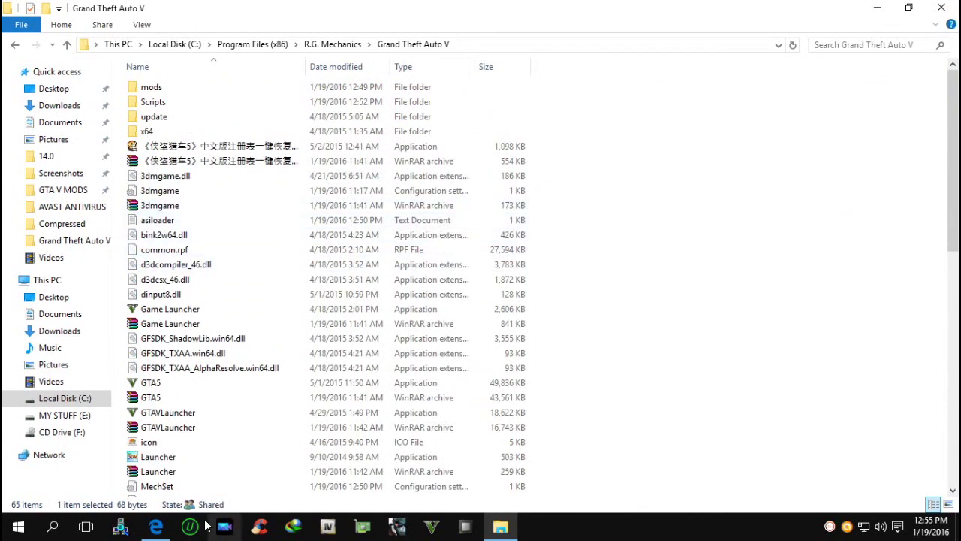
- Switch to Edge to check the IronmanV activation page's instructions for nibmods_log.txt, and return to the game folder
click(152, 527)
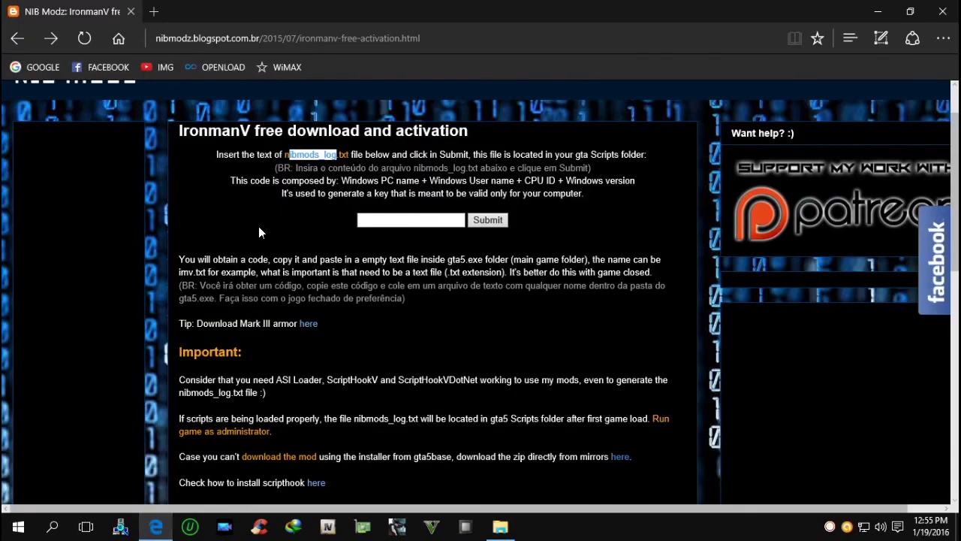
click(214, 186)
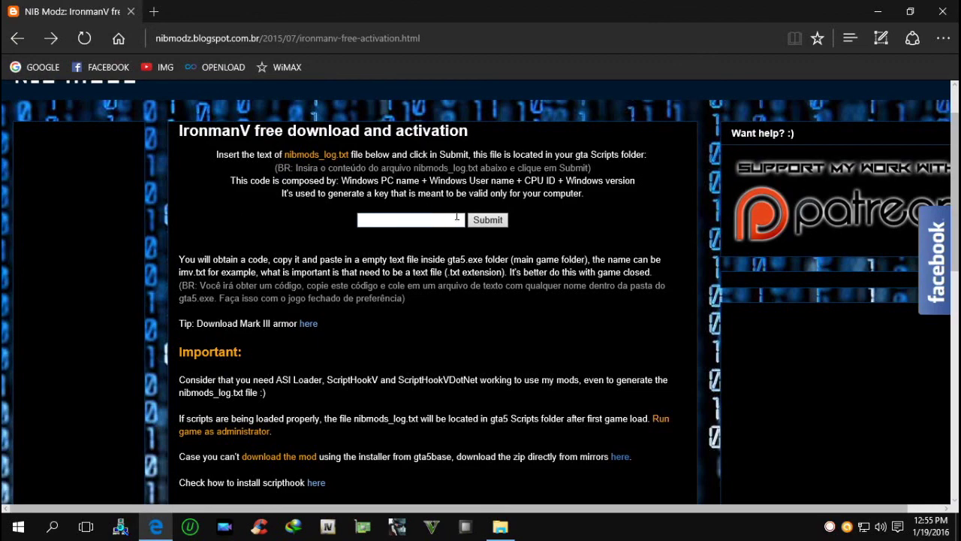
click(877, 12)
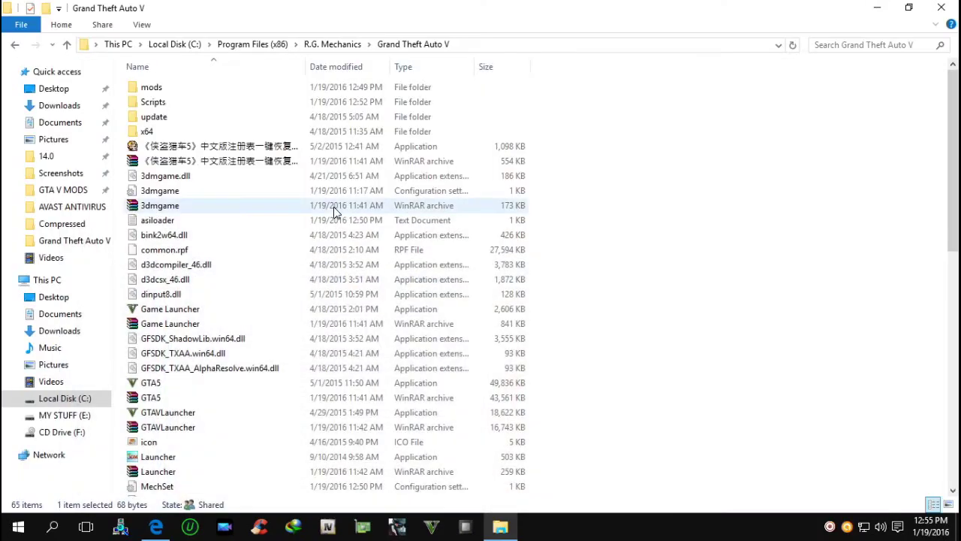
- Open NIBMods_log from the game's Scripts folder and copy its entire line of code
double_click(154, 103)
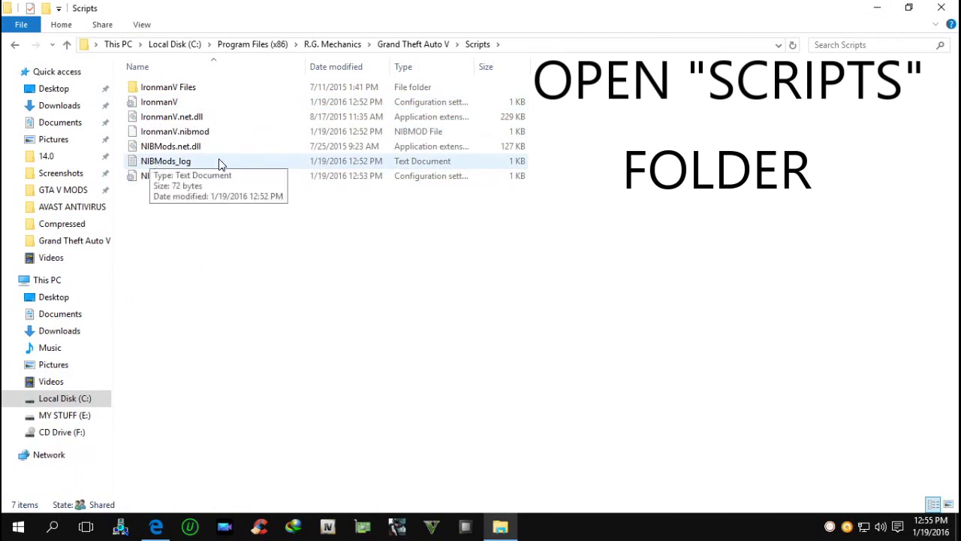
double_click(187, 162)
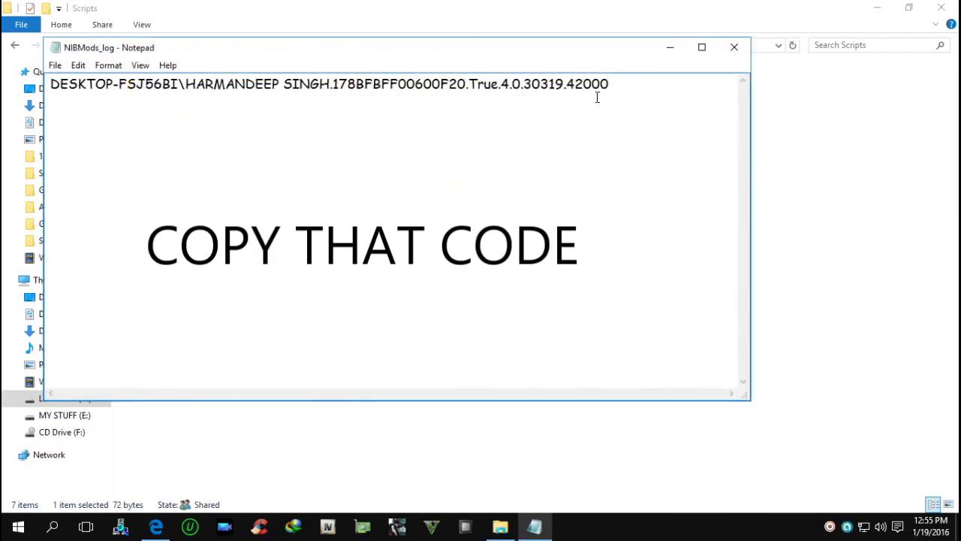
drag(608, 85, 63, 89)
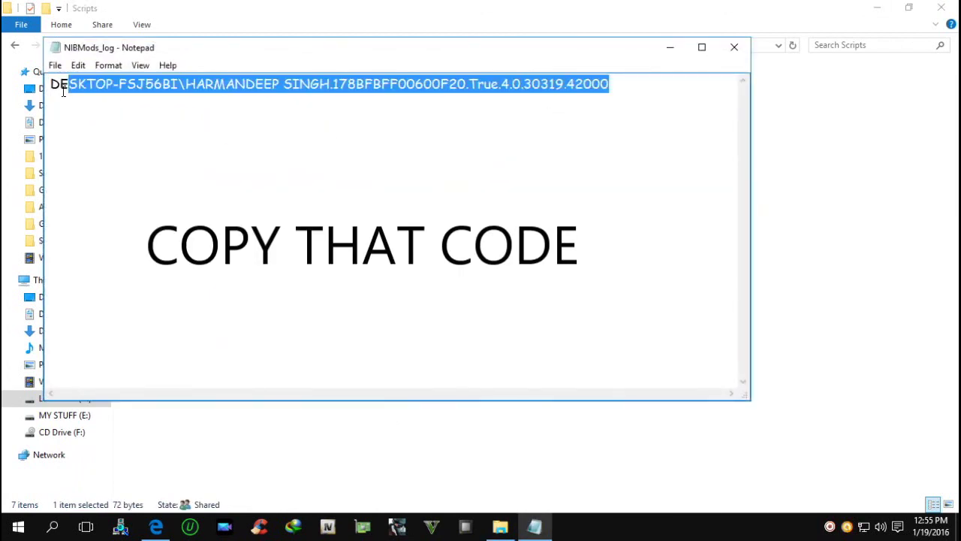
right_click(94, 84)
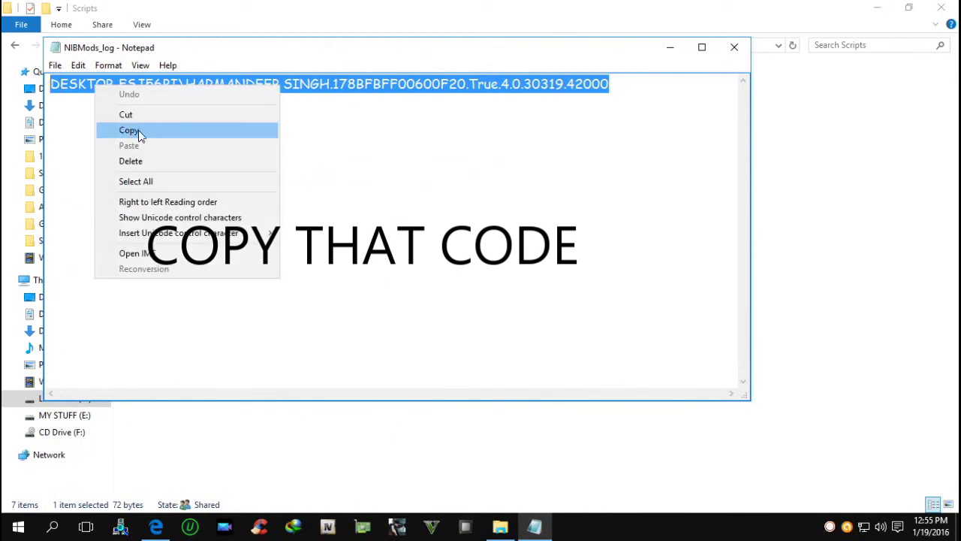
click(155, 130)
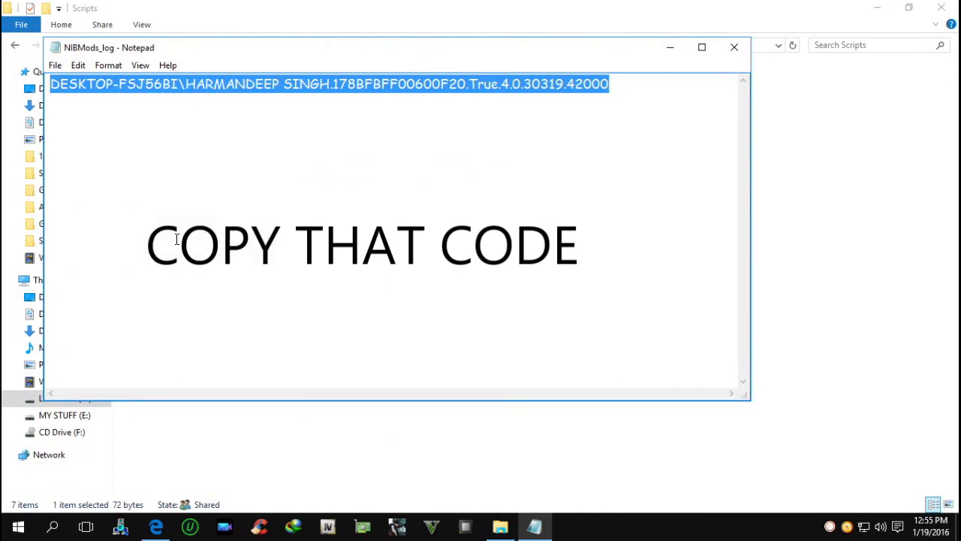
- Switch to Edge, paste the copied log code into the field on the IronmanV activation page and submit it
click(156, 526)
right_click(406, 220)
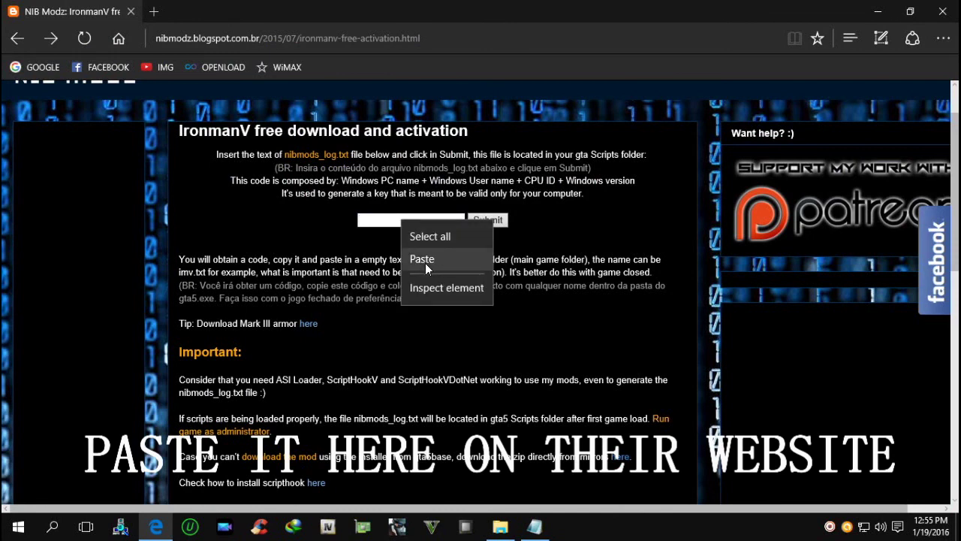
click(421, 259)
click(484, 219)
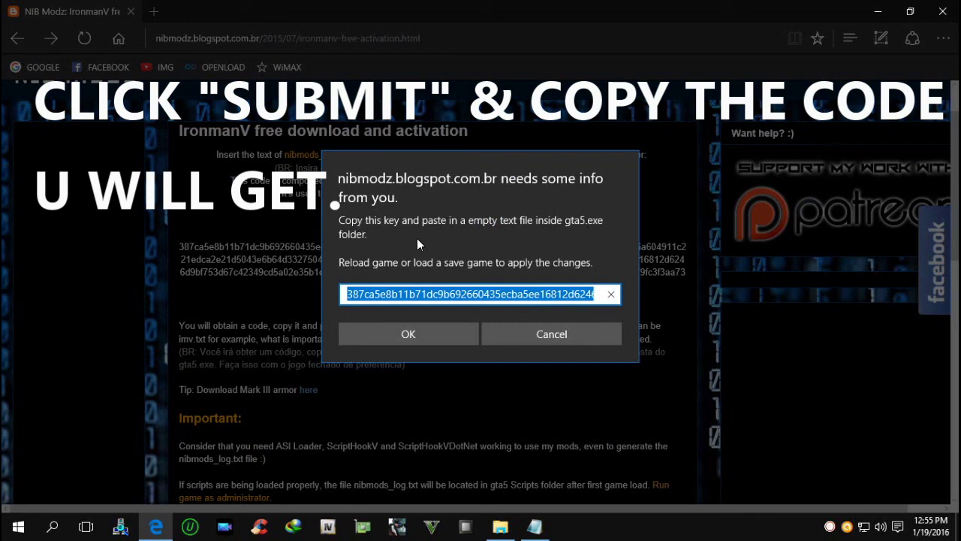
- Copy the generated activation key, dismiss the website's prompt, and close the NIBMods_log file
right_click(417, 294)
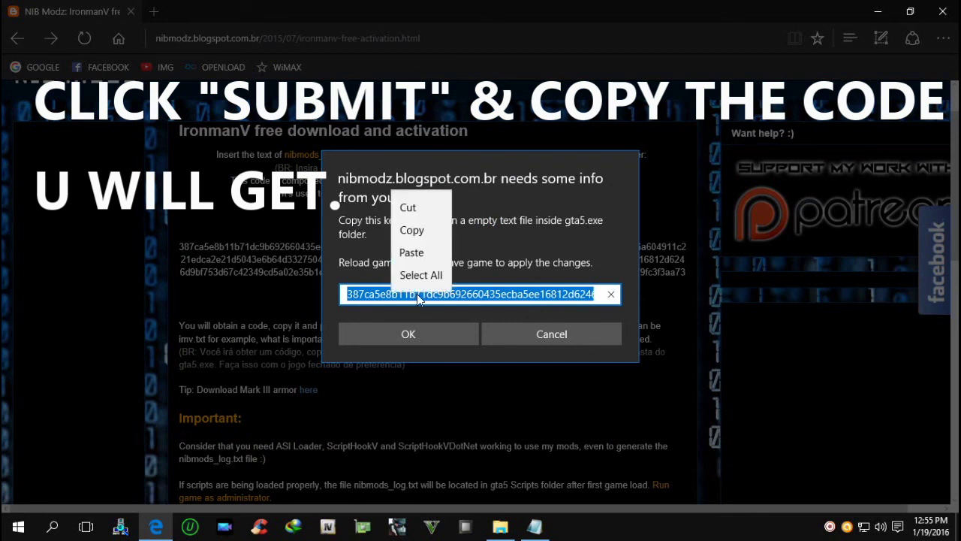
click(428, 230)
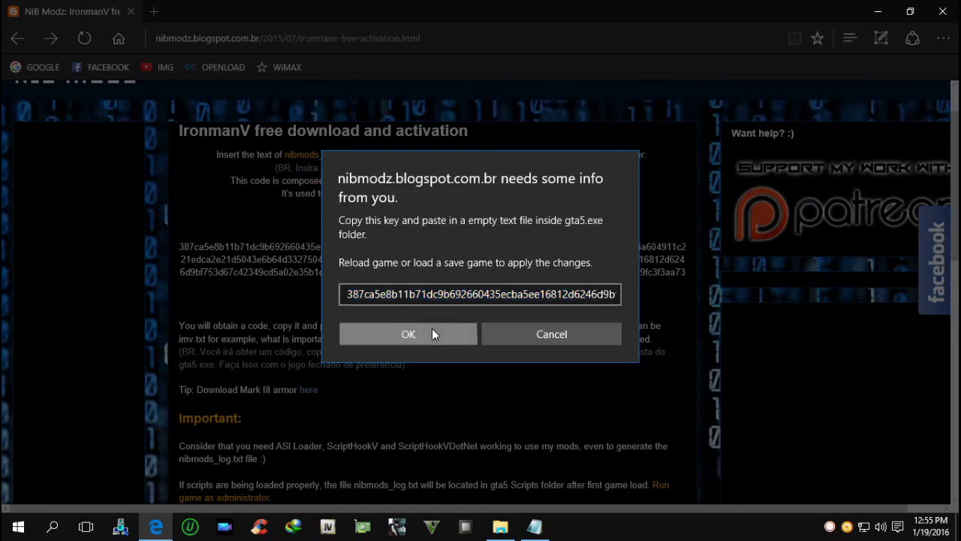
click(434, 332)
click(884, 18)
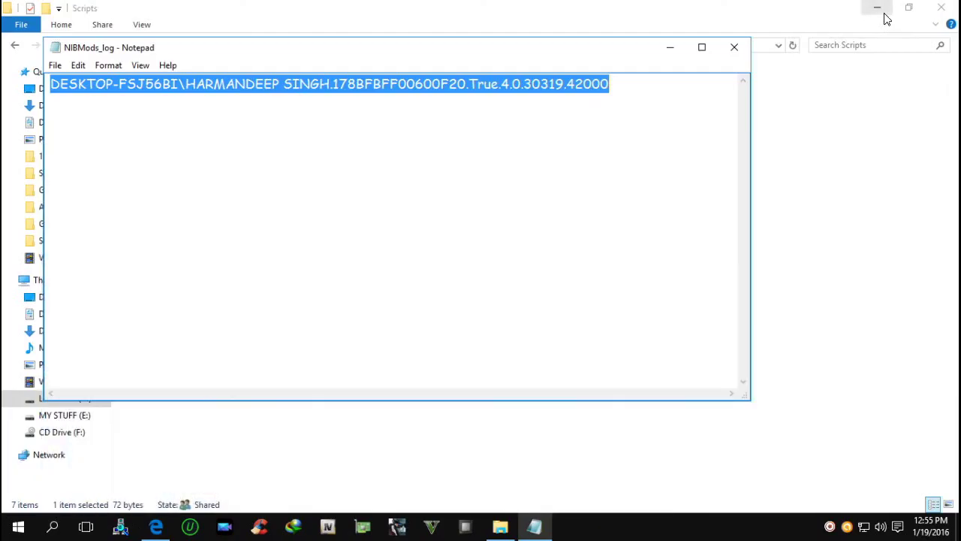
click(734, 47)
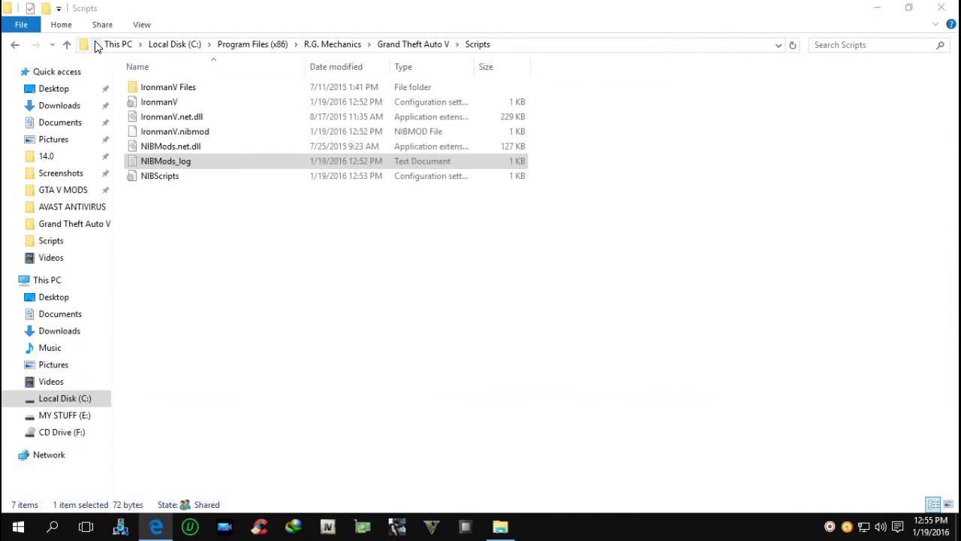
- Create a new text document named imv in the Documents folder
click(15, 45)
scroll(626, 230, down, 3)
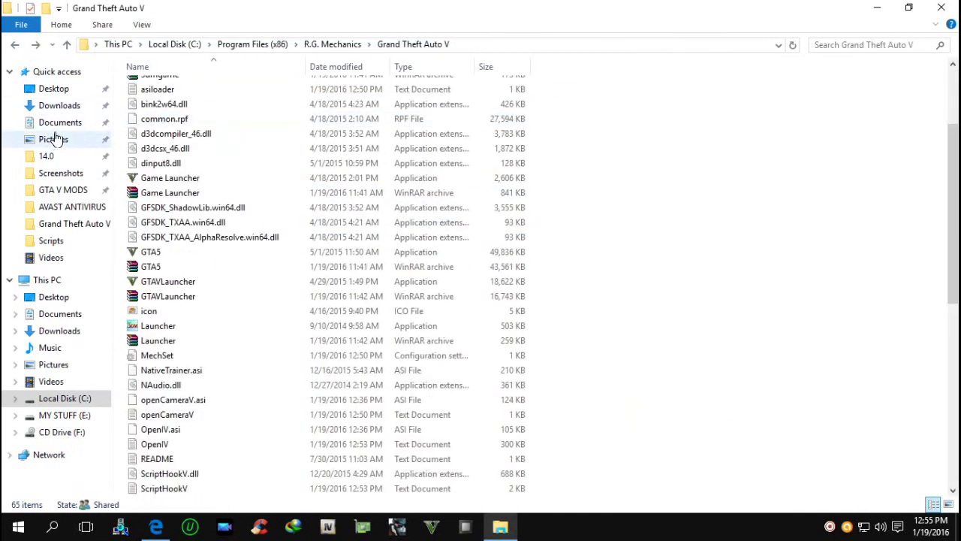
click(60, 123)
right_click(306, 262)
mouse_move(436, 420)
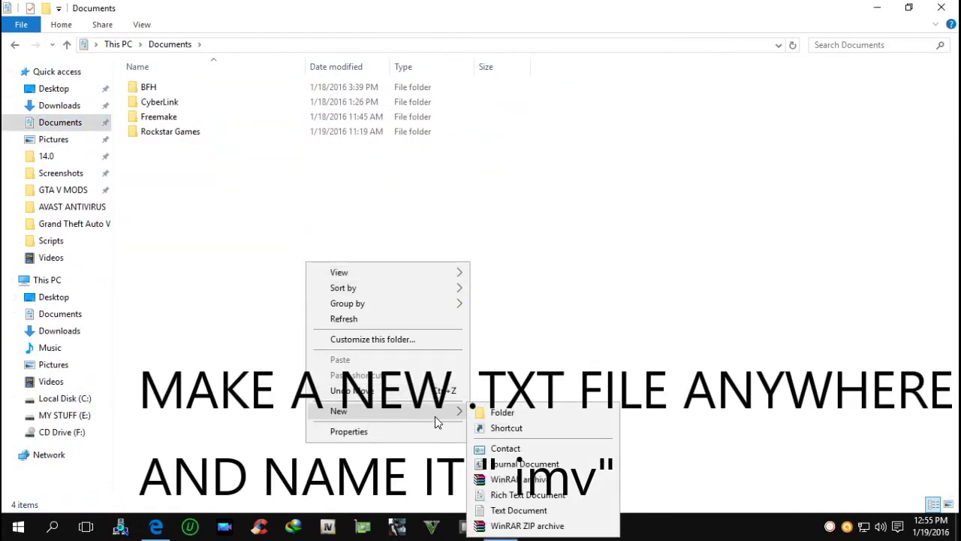
click(518, 510)
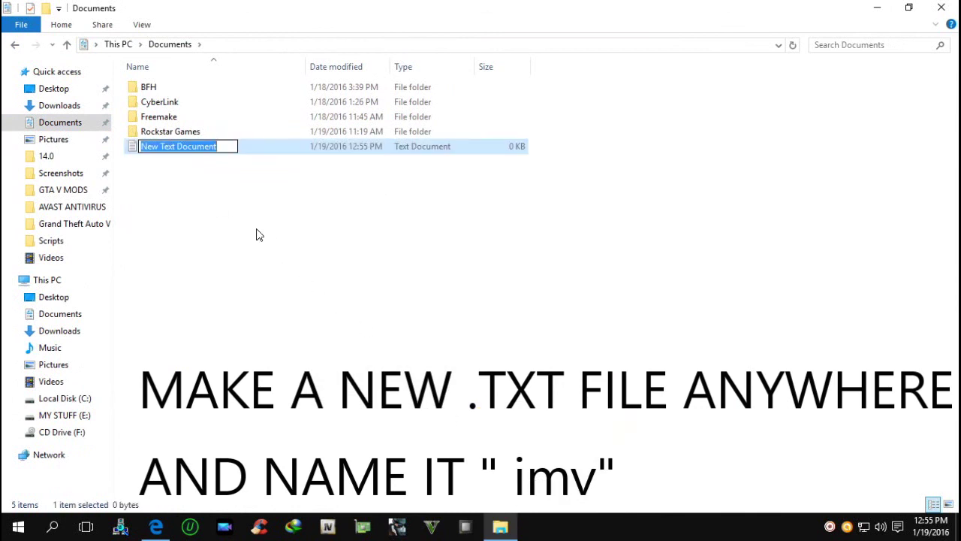
text(imv)
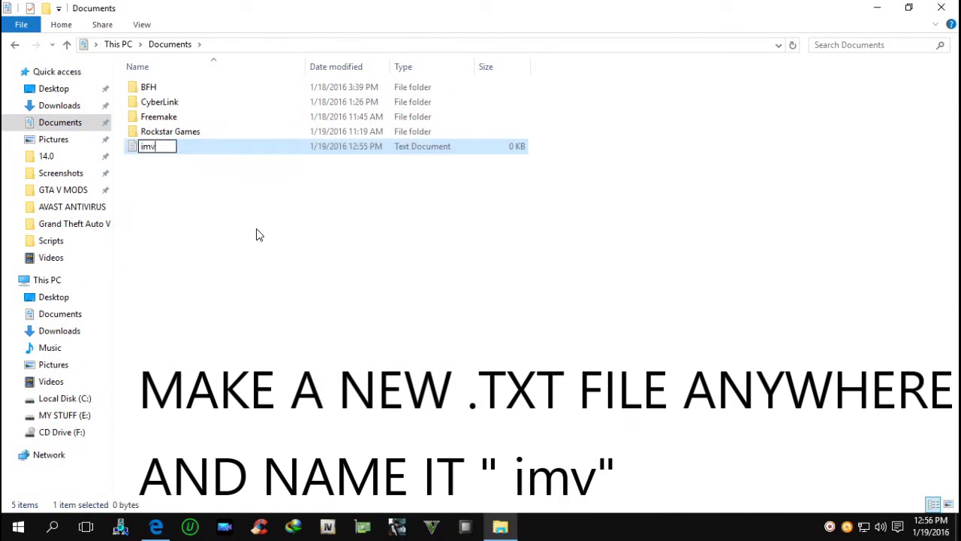
key(Return)
- Paste the copied activation key into the imv text file, then save and close it
double_click(148, 146)
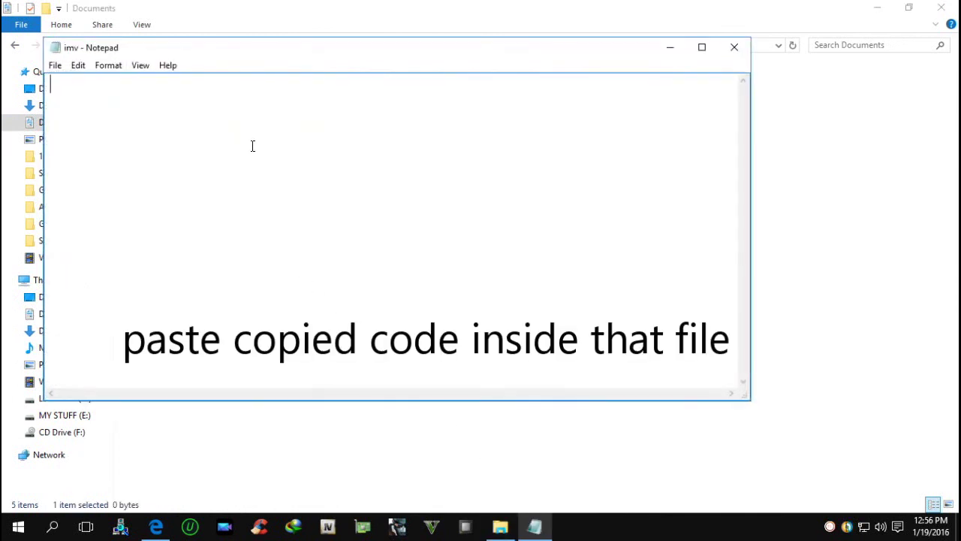
right_click(253, 147)
click(297, 208)
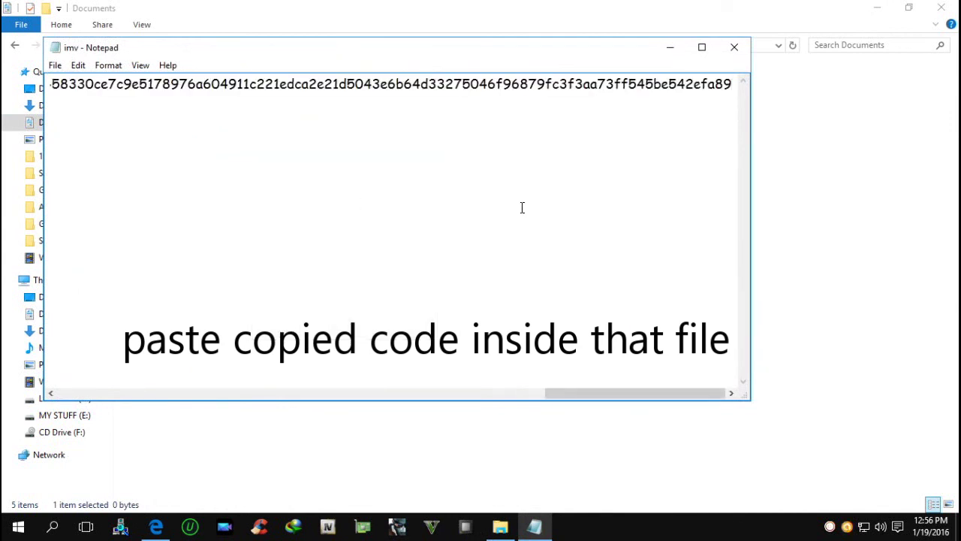
key(Left)
key(Left)
key(Left)
key(Left)
key(Left)
key(Left)
key(Left)
key(Left)
key(Left)
key(Left)
key(Left)
key(Left)
key(Left)
key(Left)
key(Left)
key(Left)
key(Left)
key(Left)
key(Left)
key(Left)
click(736, 48)
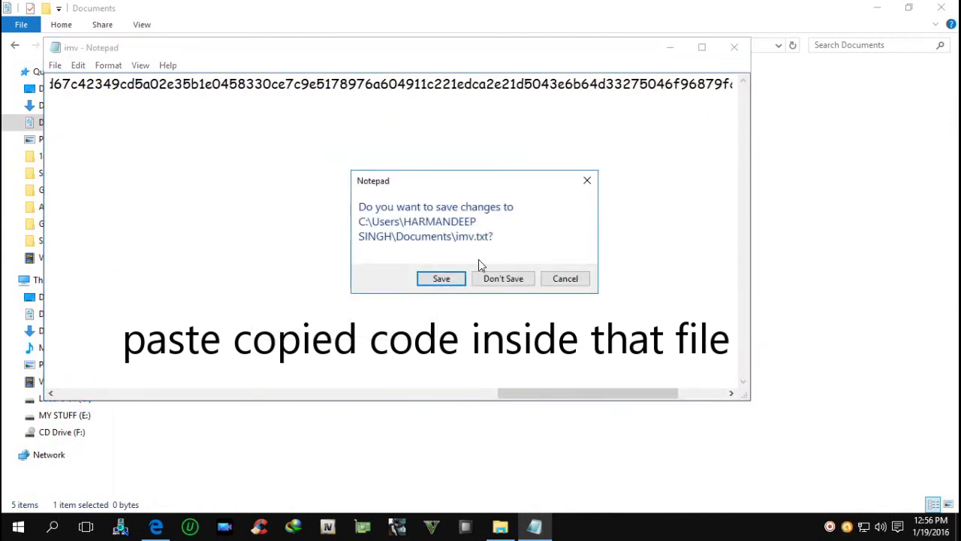
click(441, 279)
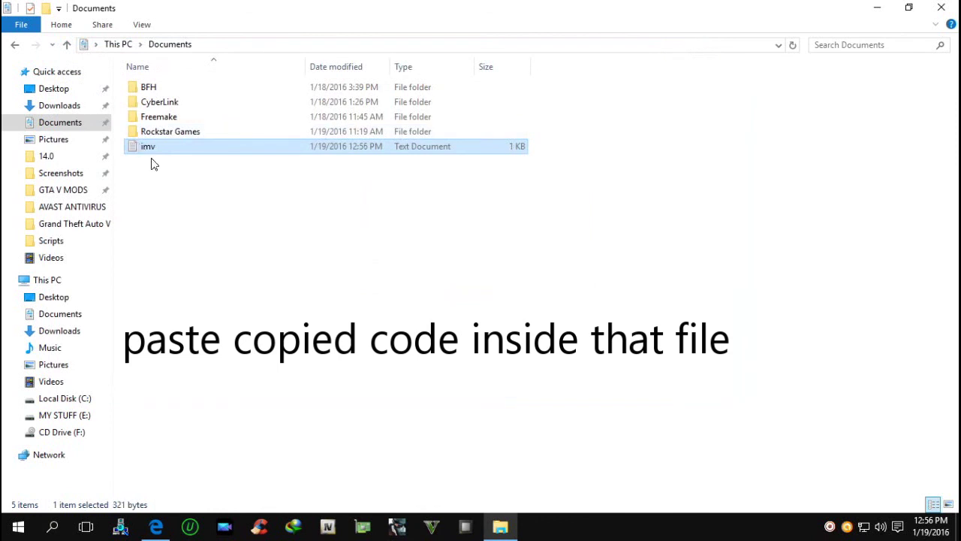
- Move the imv text file from Documents to C:\Program Files (x86)\R.G. Mechanics\Grand Theft Auto V
right_click(140, 146)
click(172, 304)
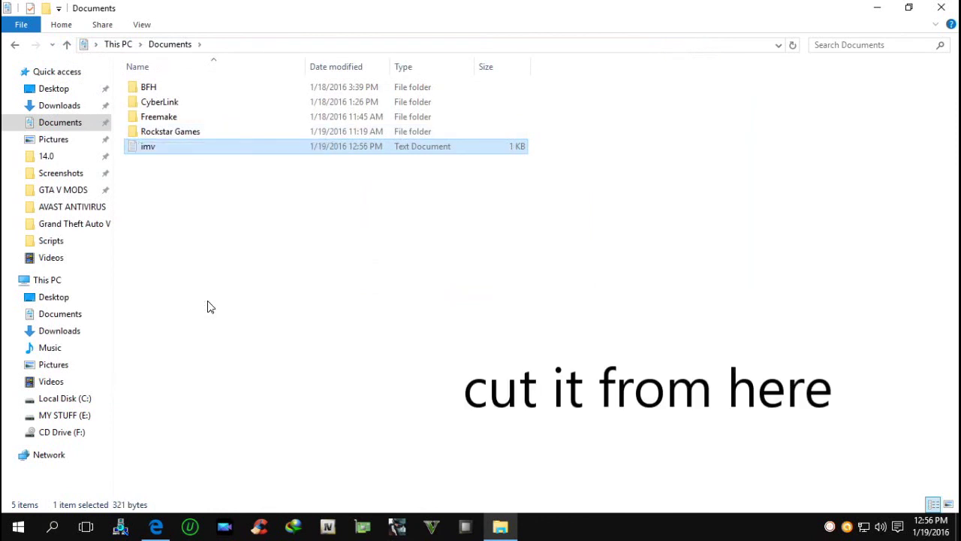
click(79, 400)
double_click(229, 135)
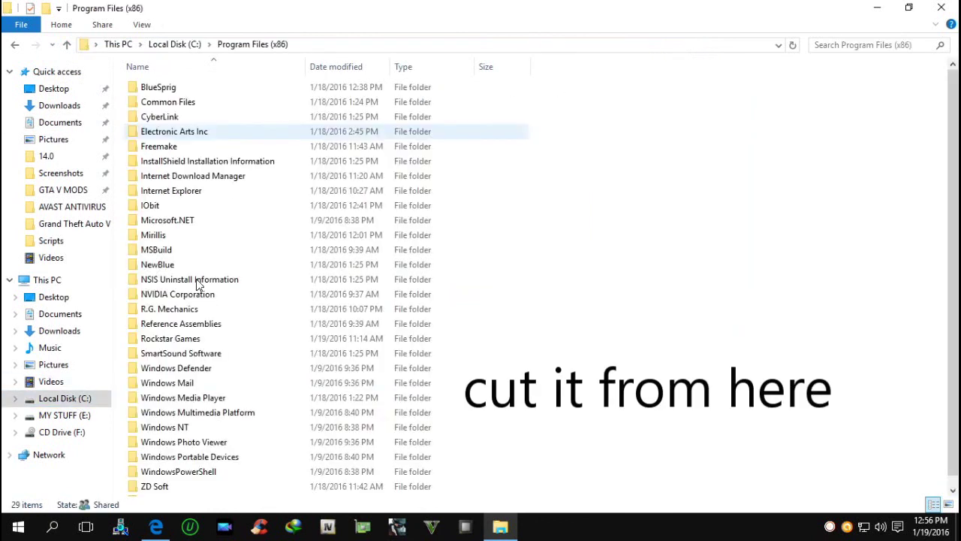
click(173, 311)
double_click(174, 314)
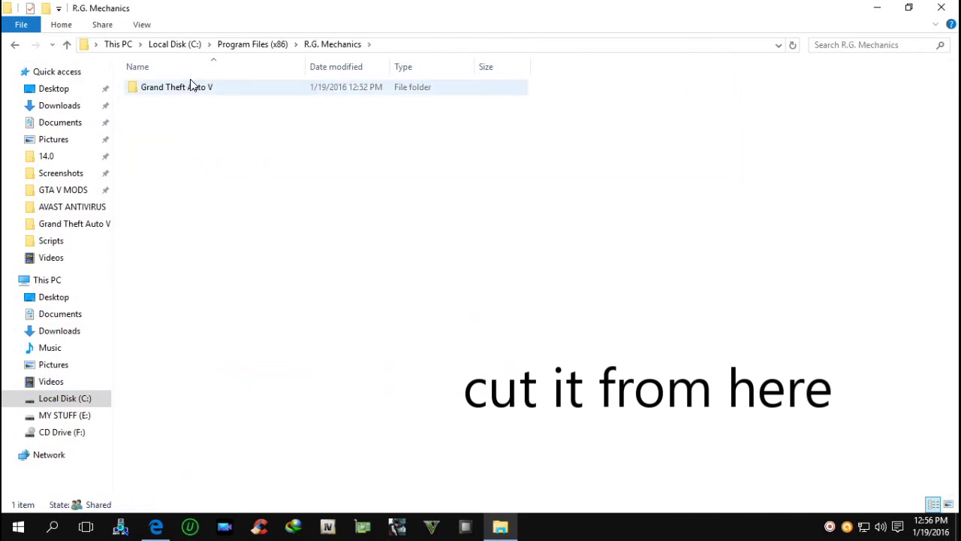
double_click(189, 85)
right_click(618, 242)
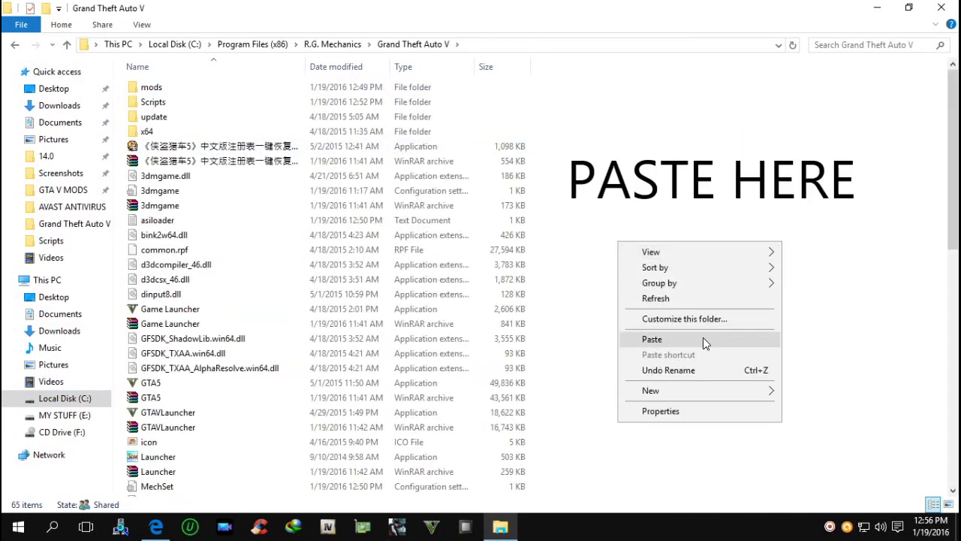
click(703, 337)
click(442, 173)
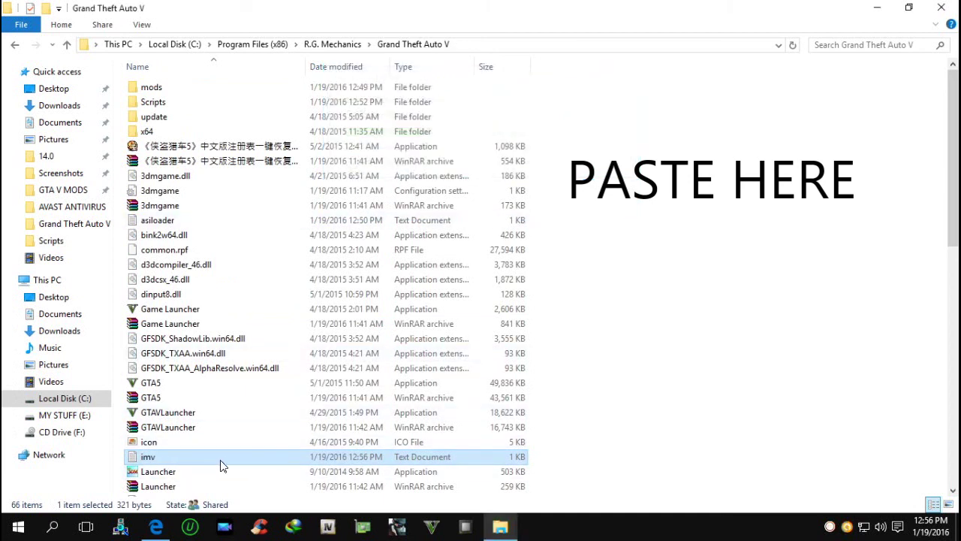
click(162, 458)
- Close the game folder window and the browser with the activation page
click(941, 7)
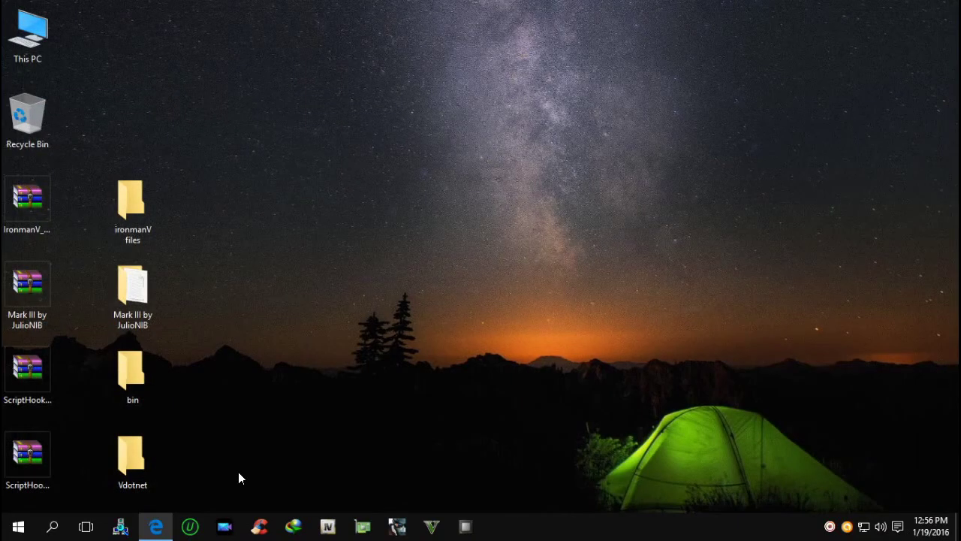
click(158, 531)
click(950, 11)
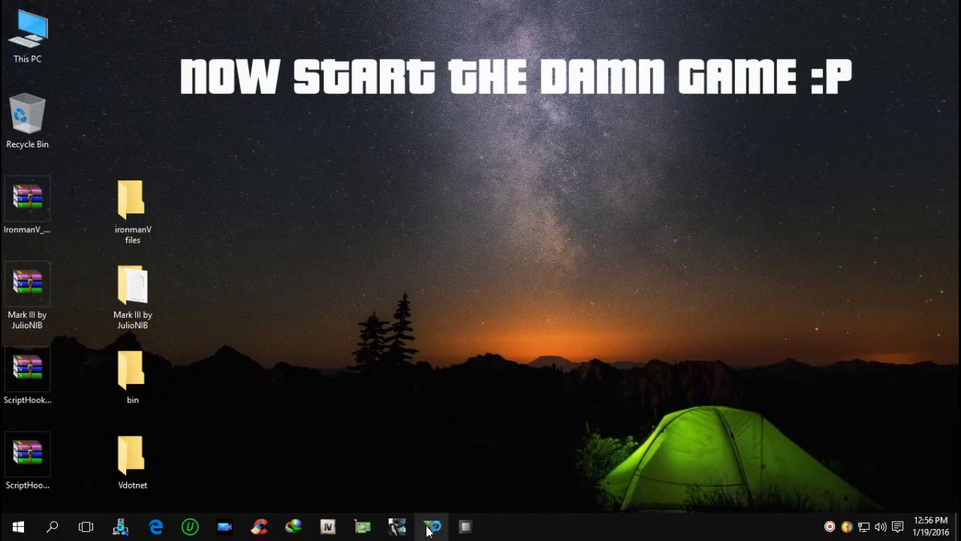
- Start Grand Theft Auto V and walk the character out of the house's front door into the front yard
click(525, 316)
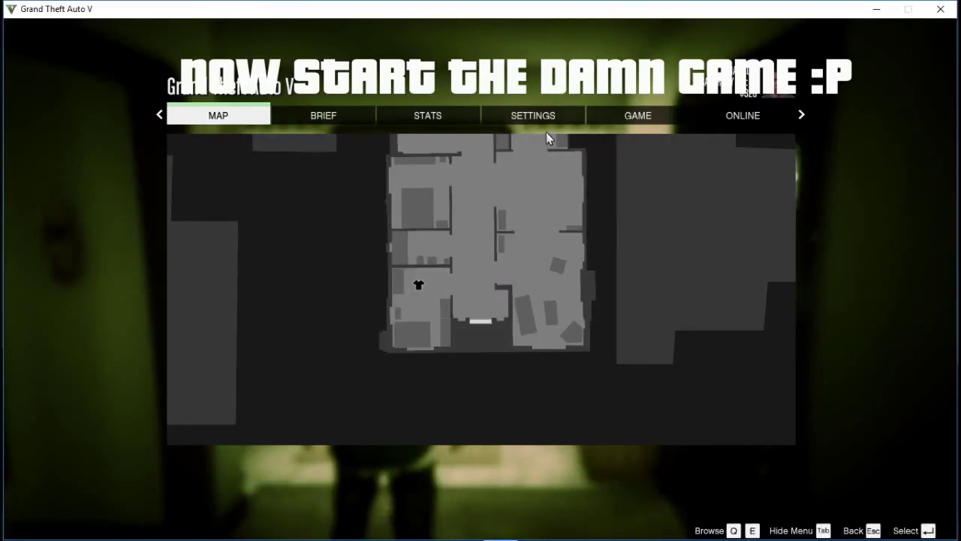
key(Escape)
key(w)
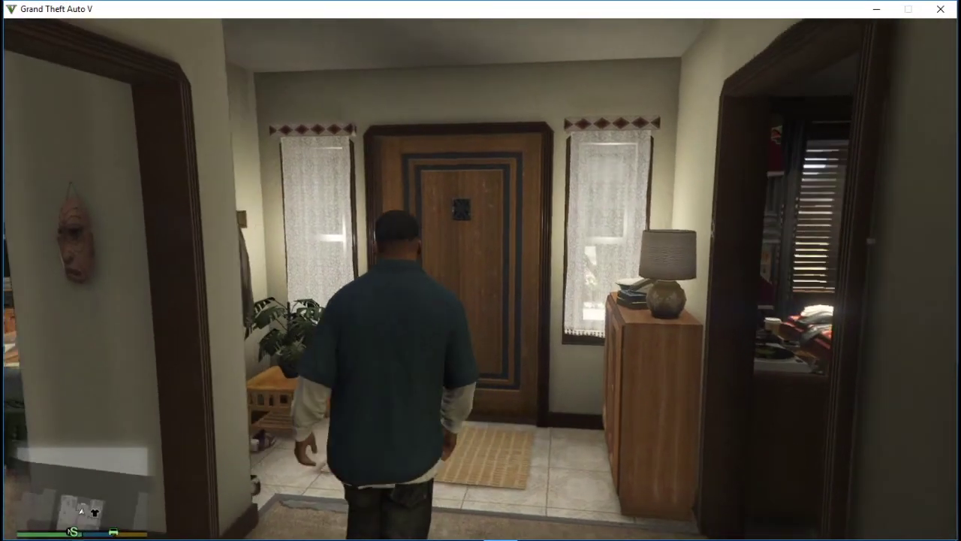
key(w)
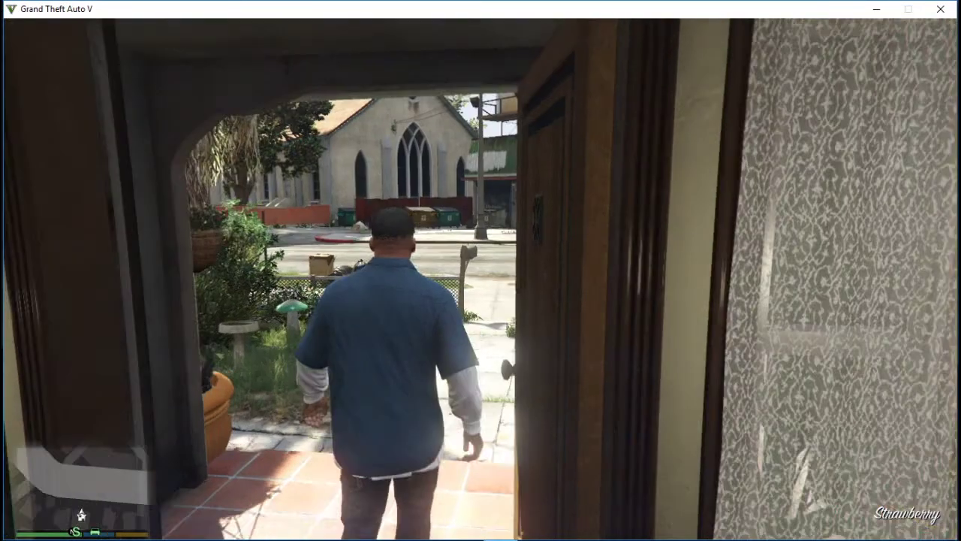
key(w)
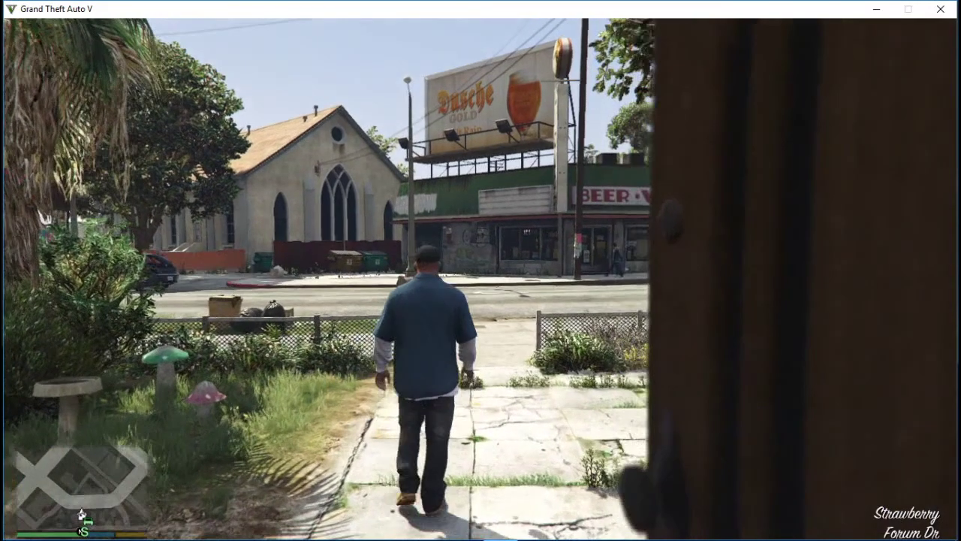
key(w)
- Bring up the NIB Mods menu in the game and enter the Ironman V v1.2.1 options
key(ctrl+n)
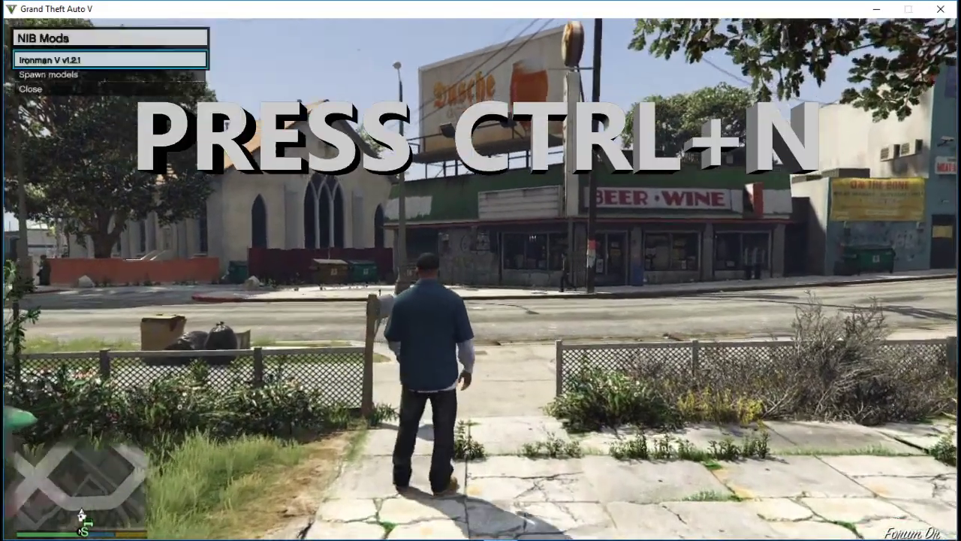
key(w)
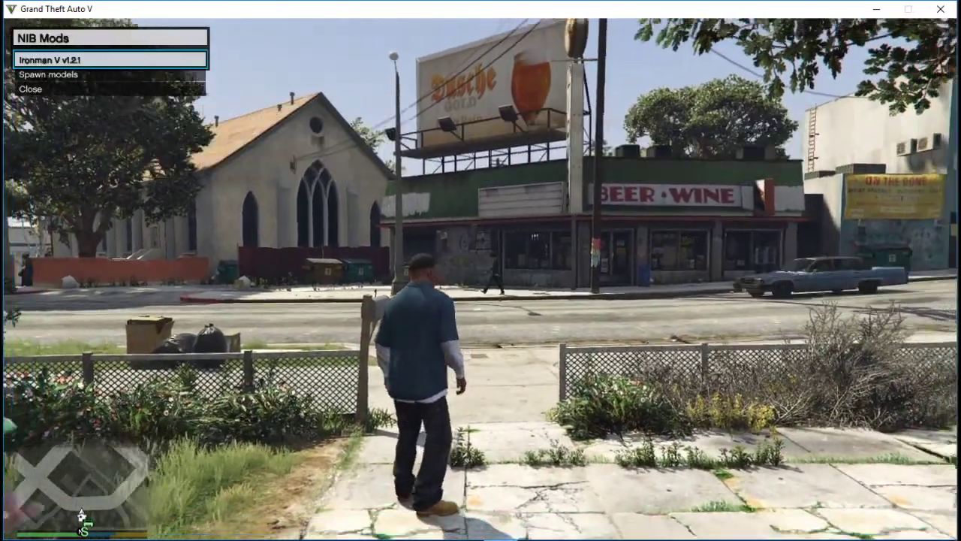
key(BackSpace)
key(Return)
- Equip the Mark III armor on the character, then close the mod menu and walk forward
key(Down)
key(Down)
key(Down)
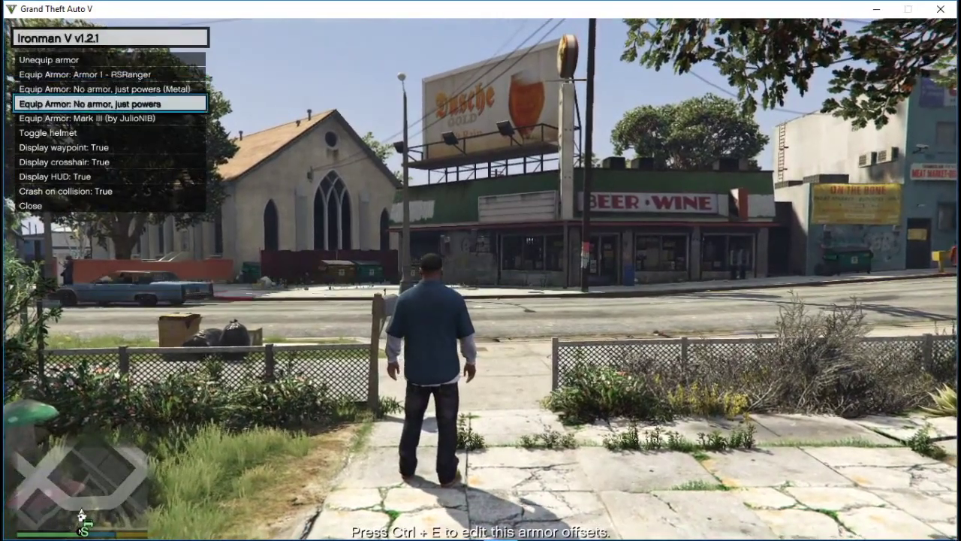
key(Return)
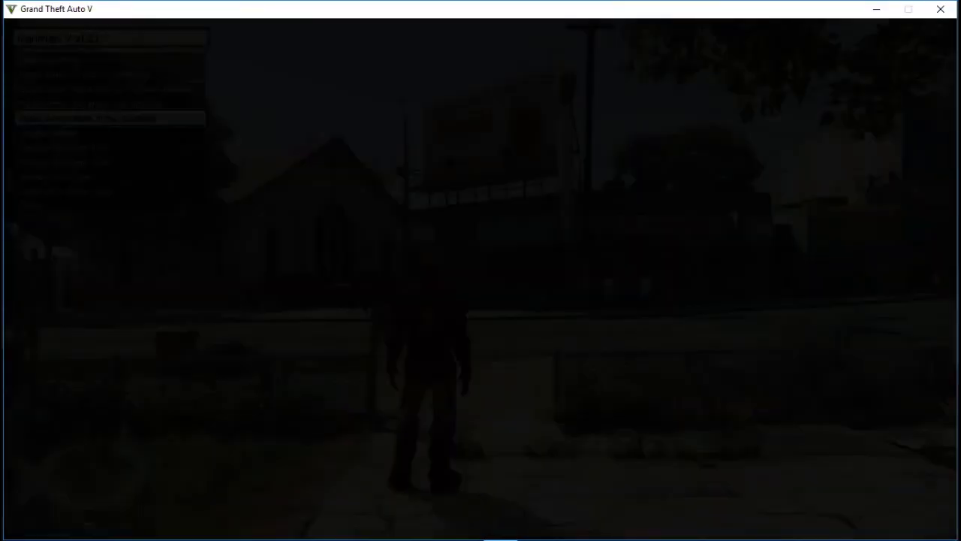
key(BackSpace)
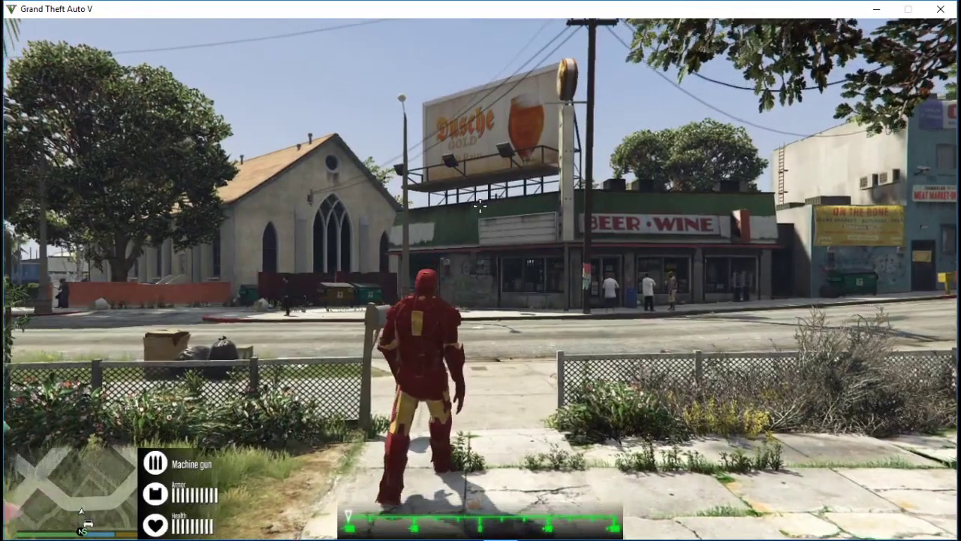
key(w)
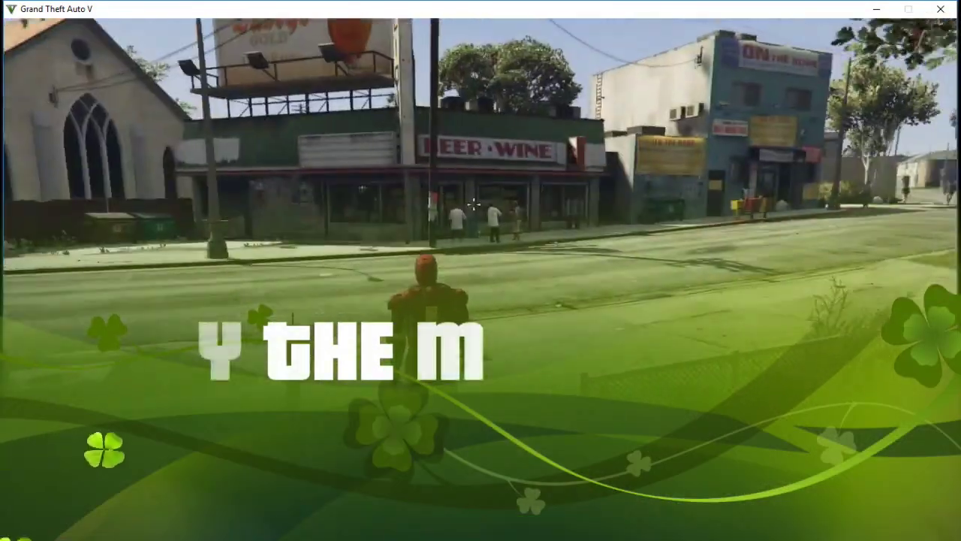